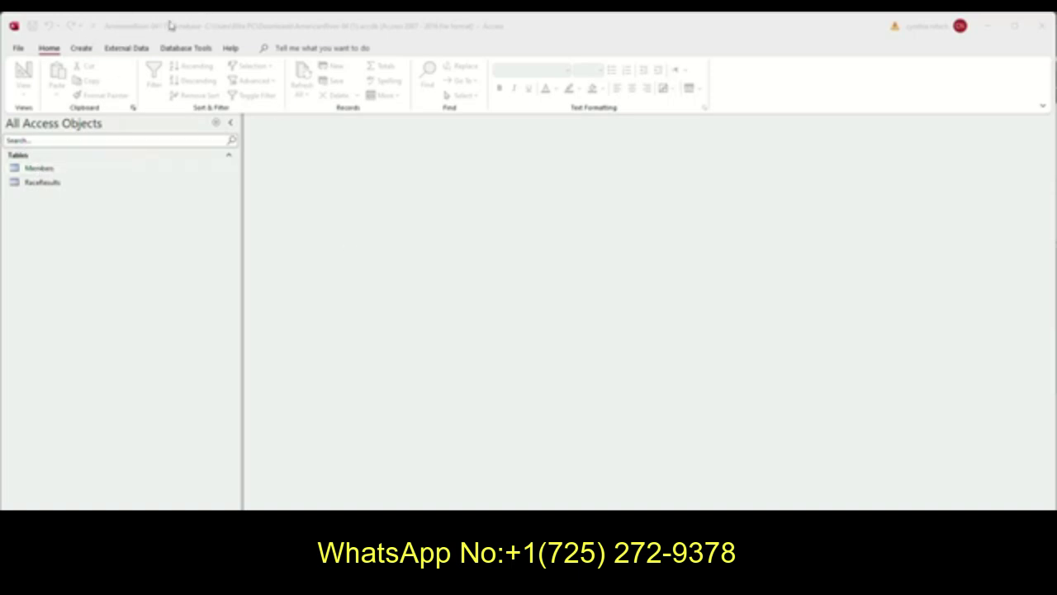
# Step: Open the Members and RaceResults tables to view their records, and close both tables
pyautogui.doubleClick(35, 167)
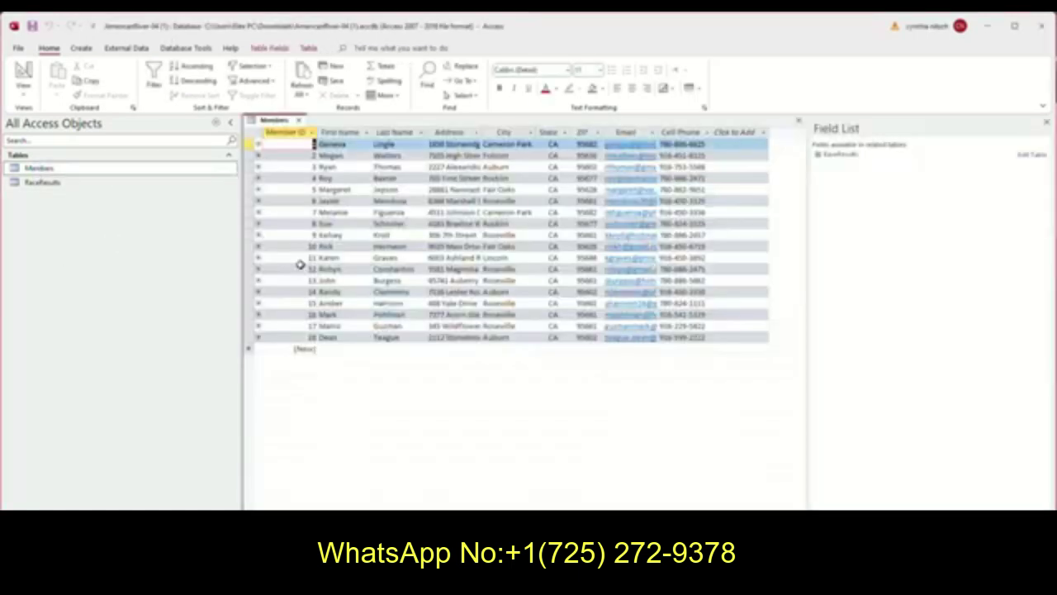
pyautogui.click(49, 181)
pyautogui.doubleClick(50, 182)
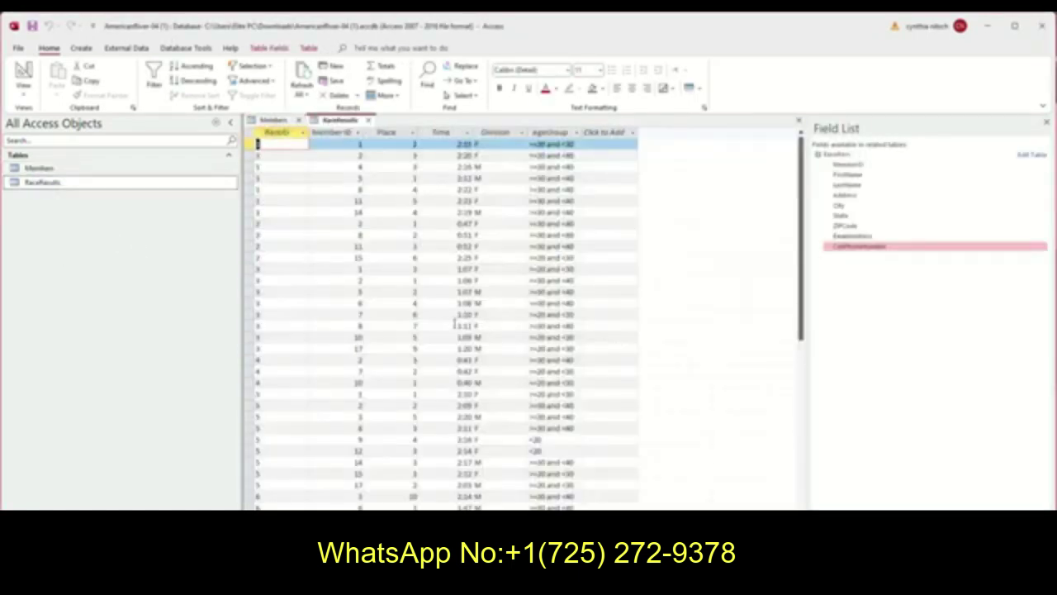
pyautogui.click(369, 120)
pyautogui.click(300, 121)
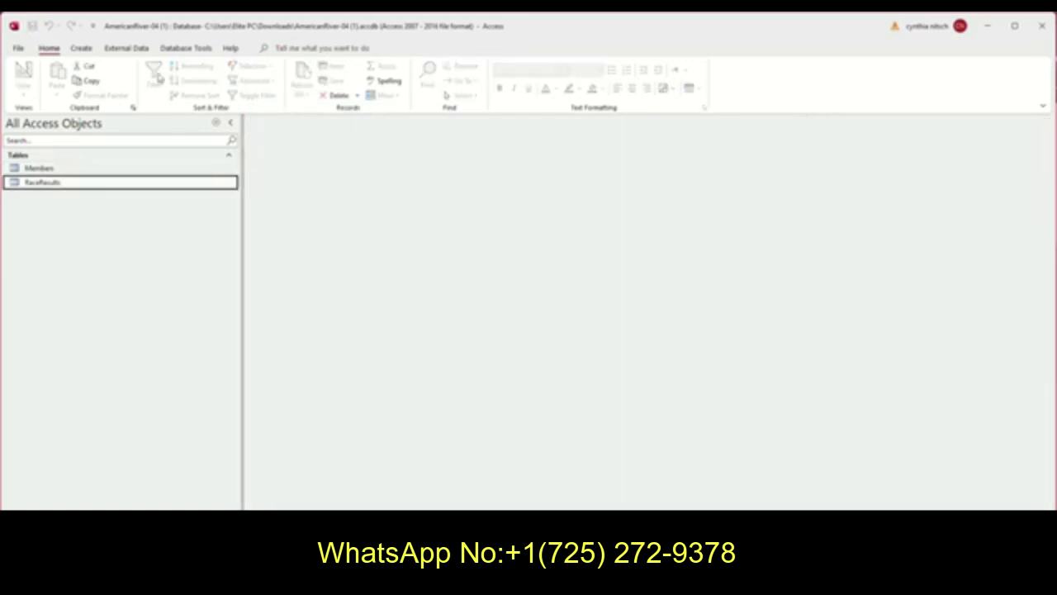
# Step: View the relationship between the Members and RaceResults tables, and close the Relationships window
pyautogui.click(184, 48)
pyautogui.click(152, 78)
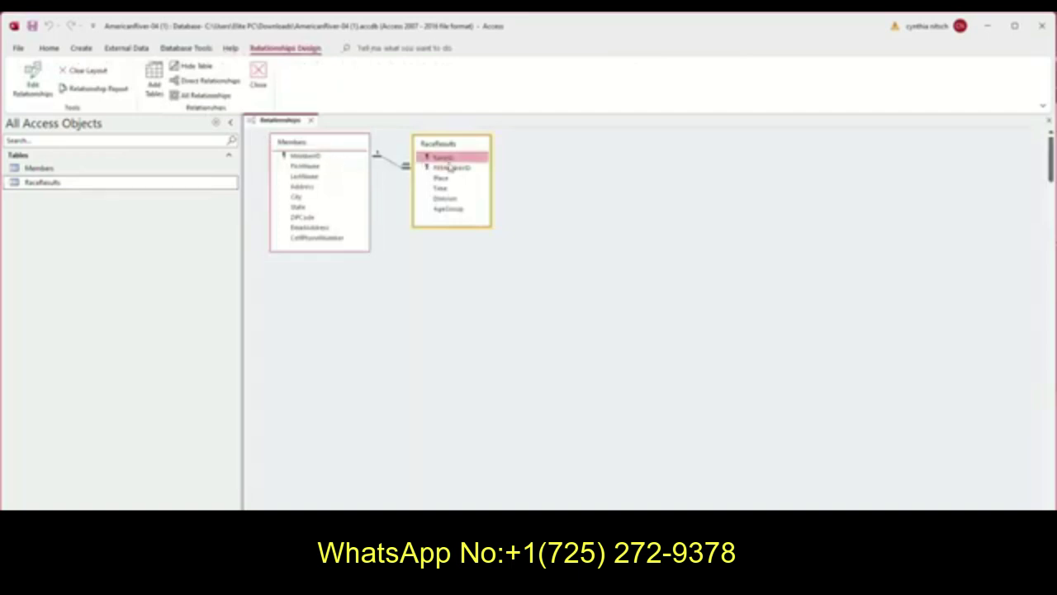
pyautogui.click(258, 73)
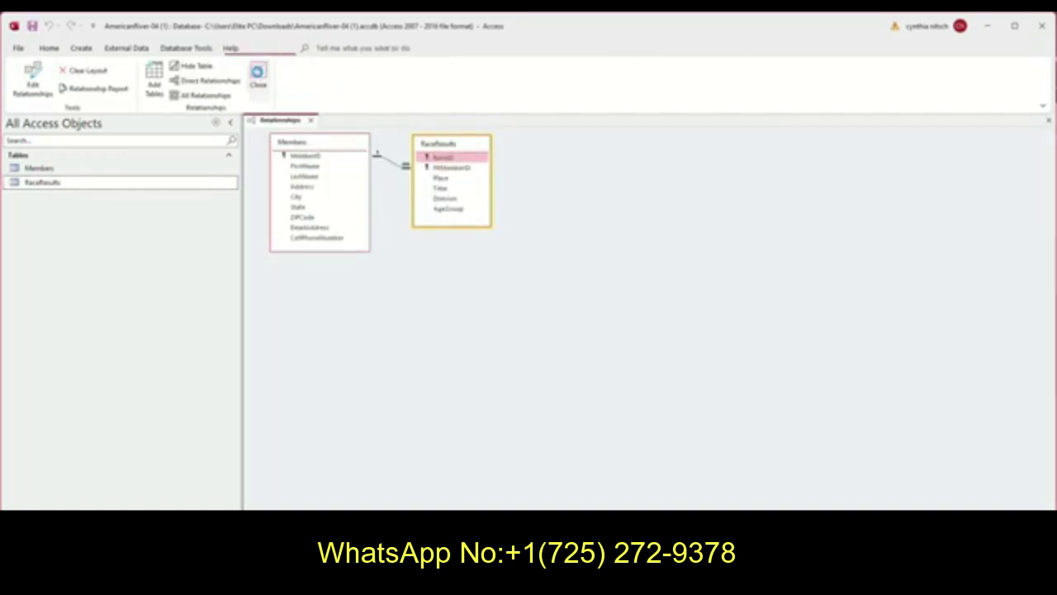
# Step: Examine the related race results under the first and fourth records of the Members table, and close the table
pyautogui.doubleClick(39, 168)
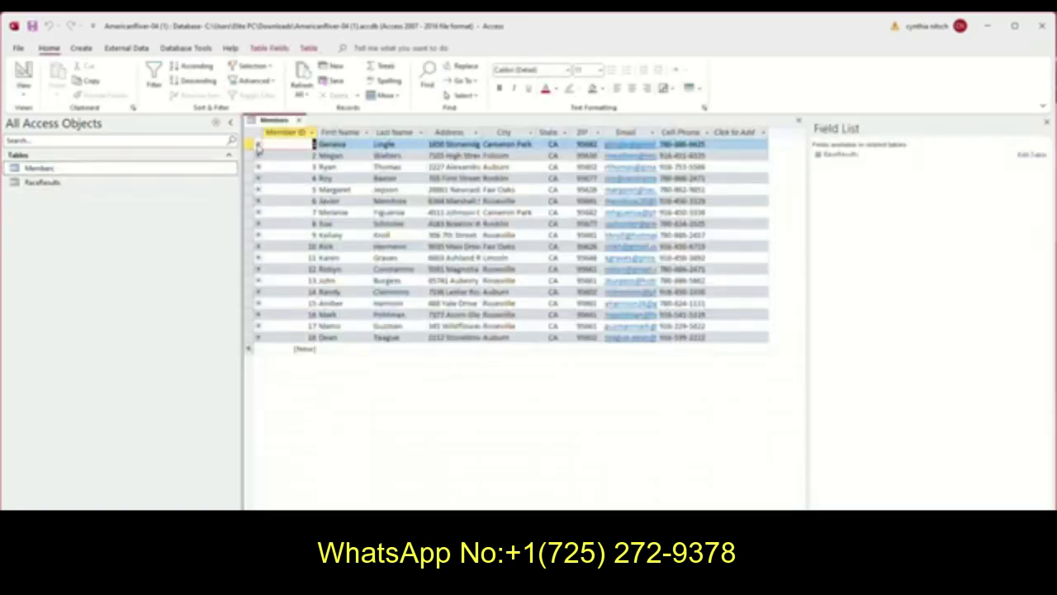
pyautogui.click(257, 145)
pyautogui.click(279, 167)
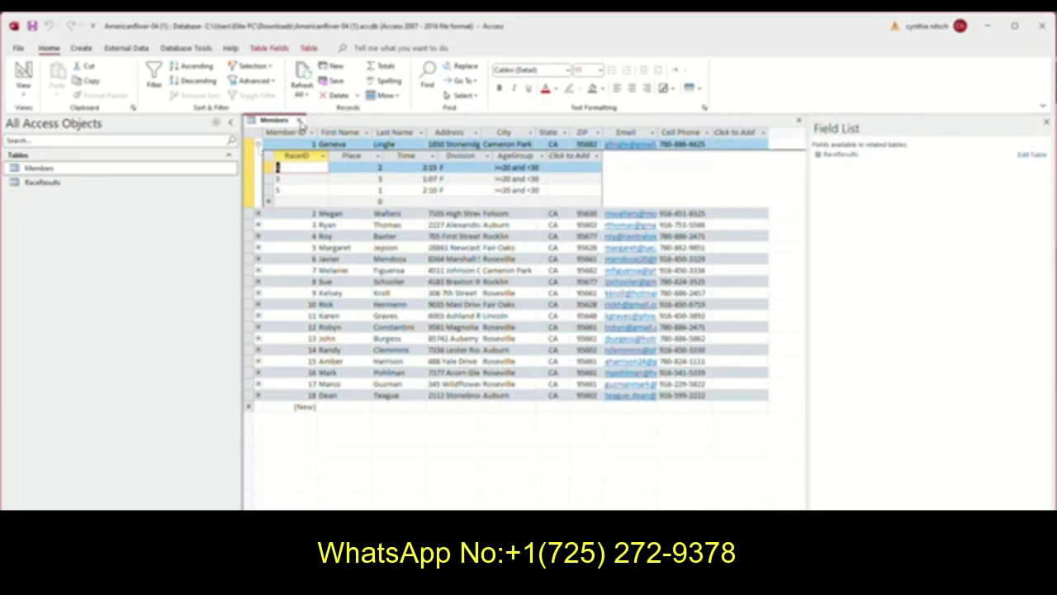
pyautogui.click(259, 145)
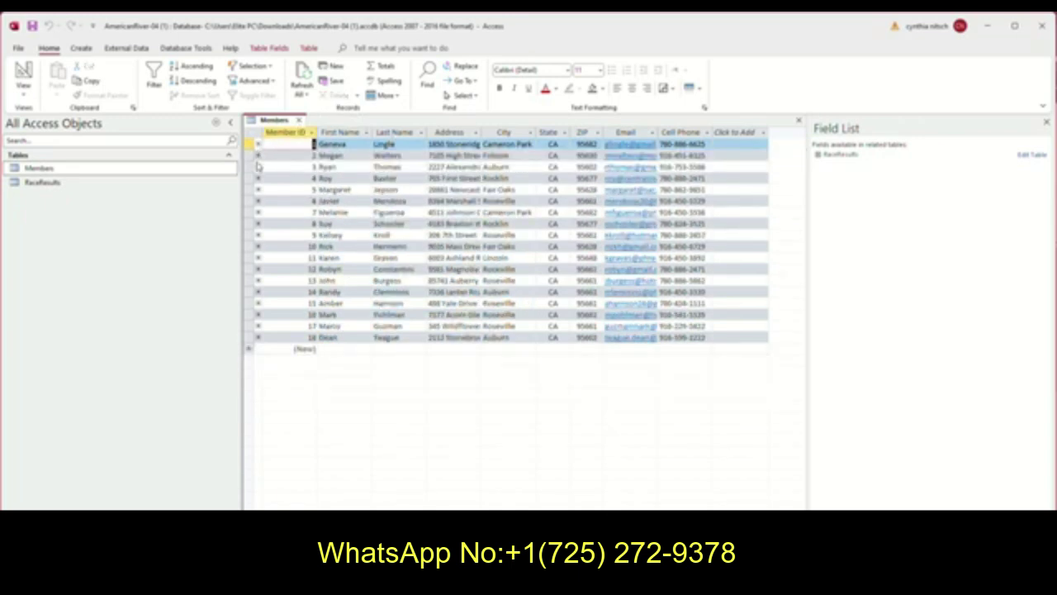
pyautogui.click(258, 178)
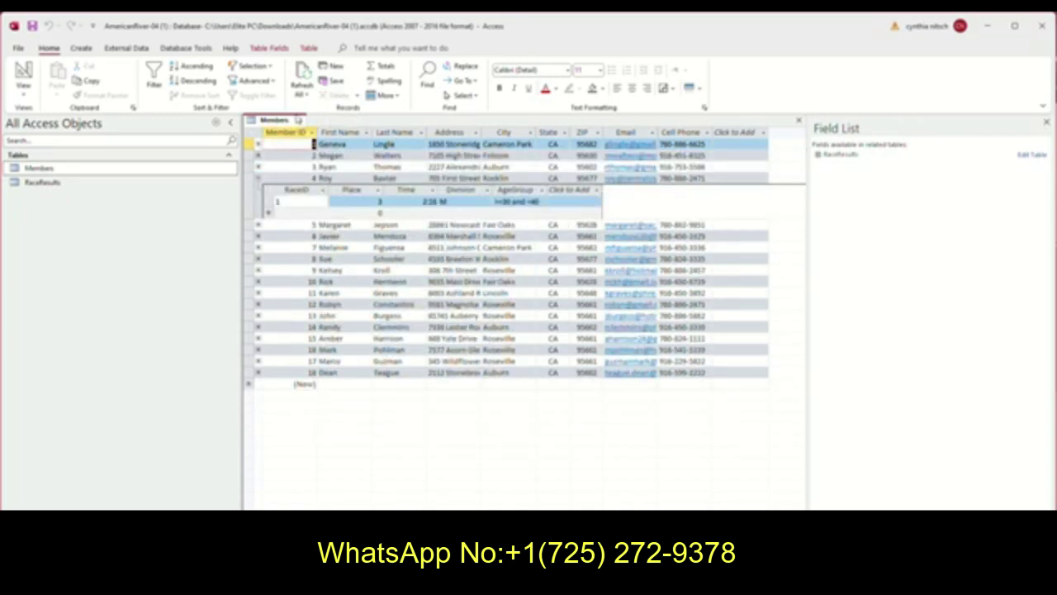
pyautogui.click(298, 121)
# Step: View the RaceResults table, dismiss its Field List, and close the table
pyautogui.doubleClick(51, 182)
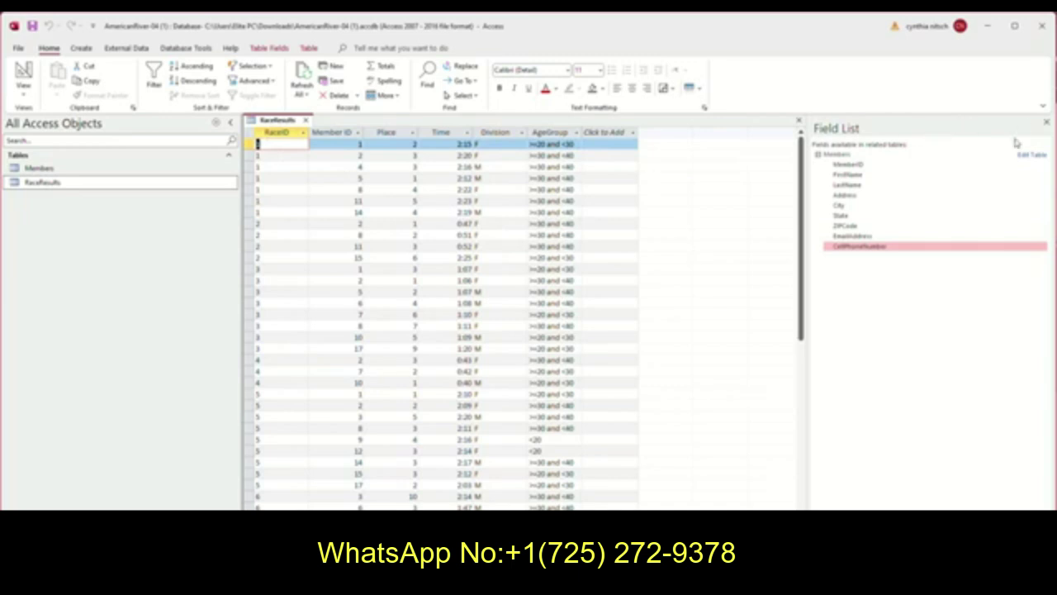
pyautogui.click(1047, 121)
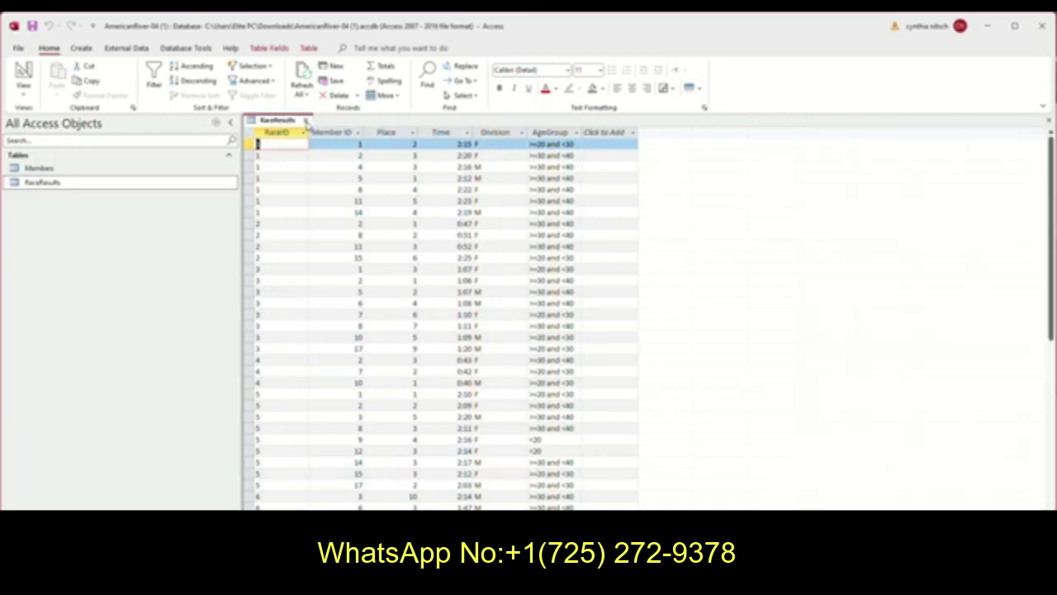
pyautogui.click(305, 120)
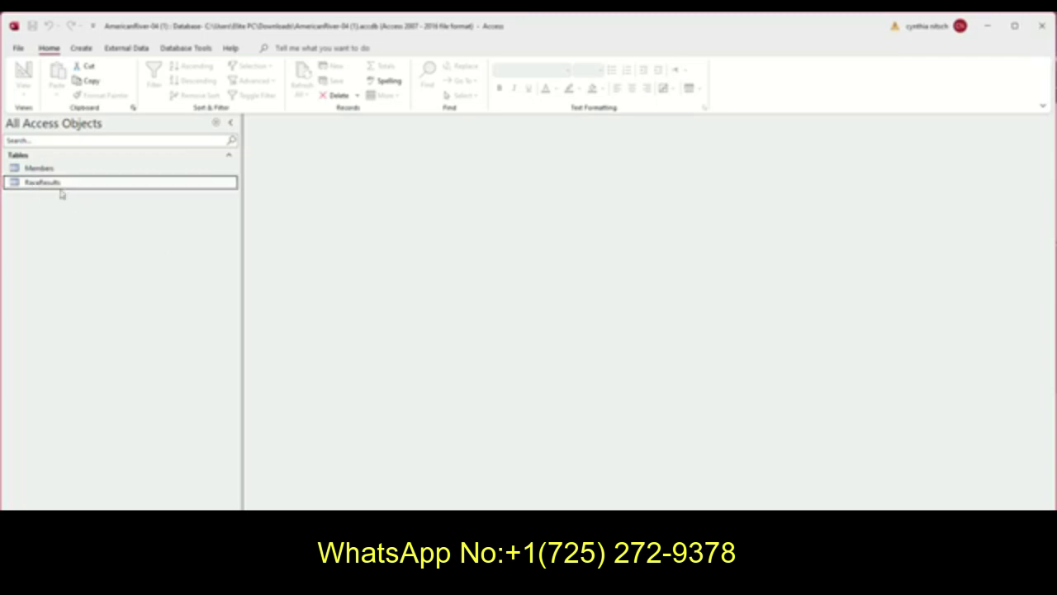
# Step: Create a form from the RaceResults table, preview it in Form view, and return it to Layout view
pyautogui.click(83, 48)
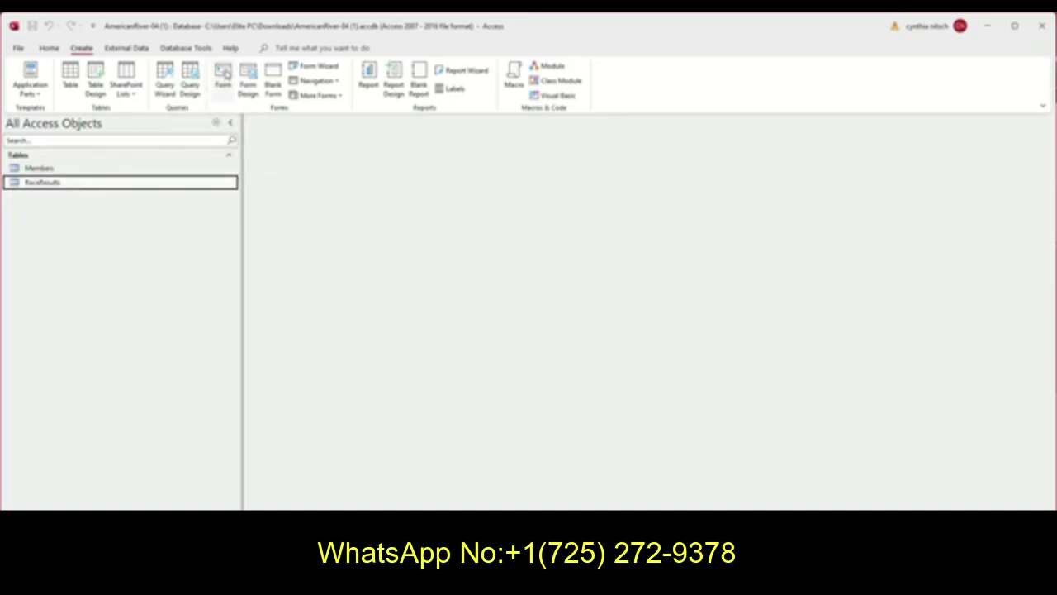
pyautogui.click(223, 79)
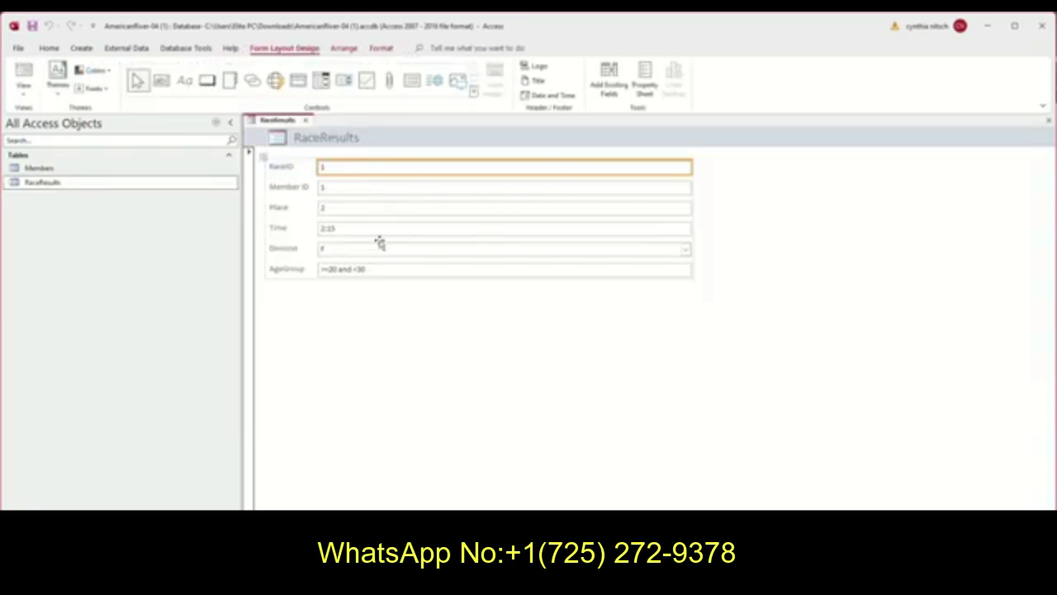
pyautogui.rightClick(278, 121)
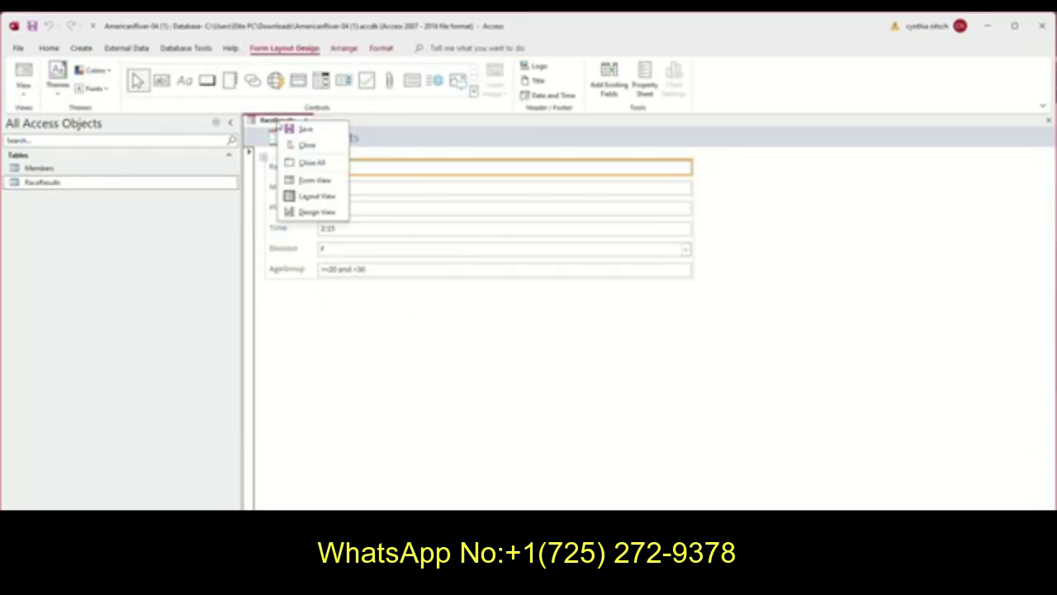
pyautogui.click(306, 181)
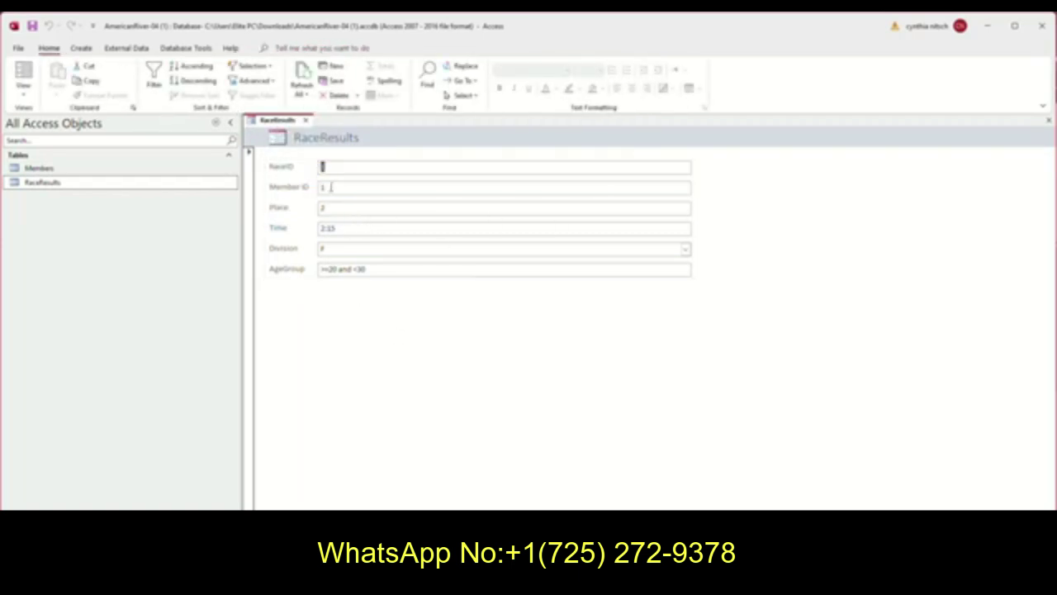
pyautogui.rightClick(269, 124)
pyautogui.click(305, 195)
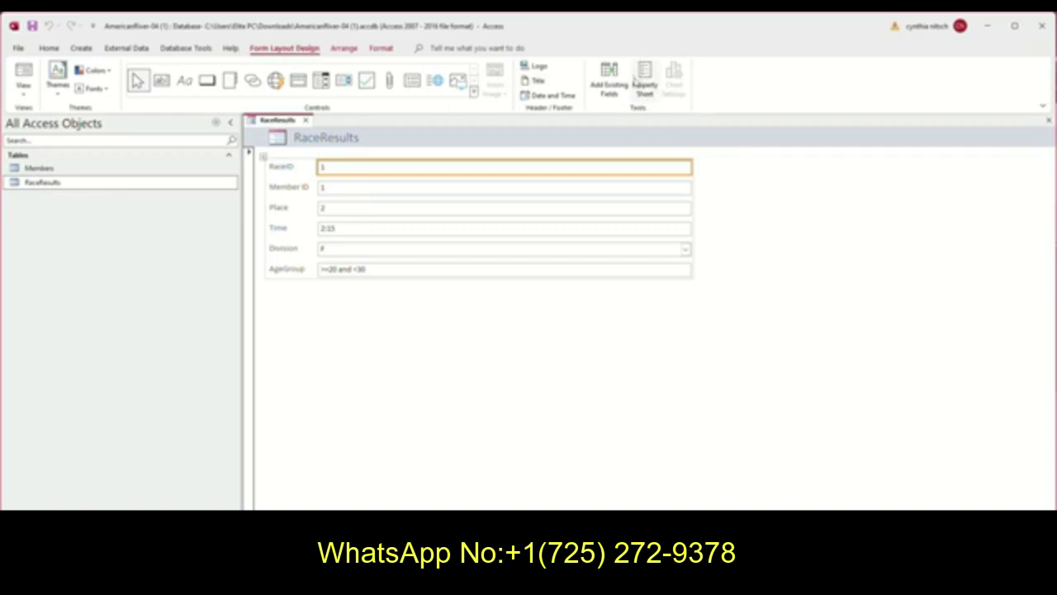
# Step: Show the Property Sheet and review the format properties of the Place label, the whole control layout and the RaceID label
pyautogui.click(645, 81)
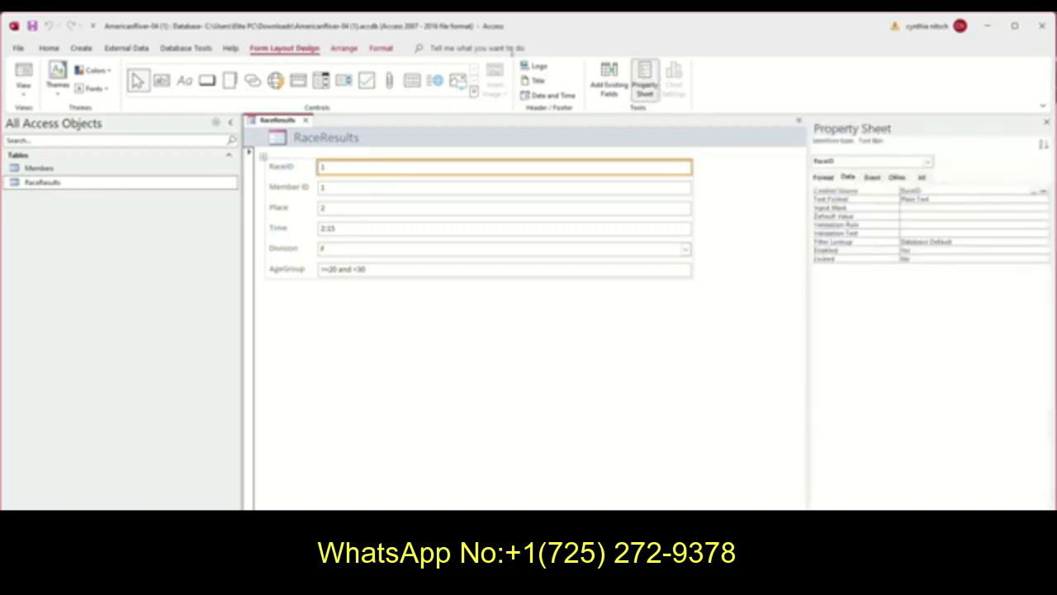
pyautogui.click(398, 189)
pyautogui.click(399, 209)
pyautogui.click(280, 209)
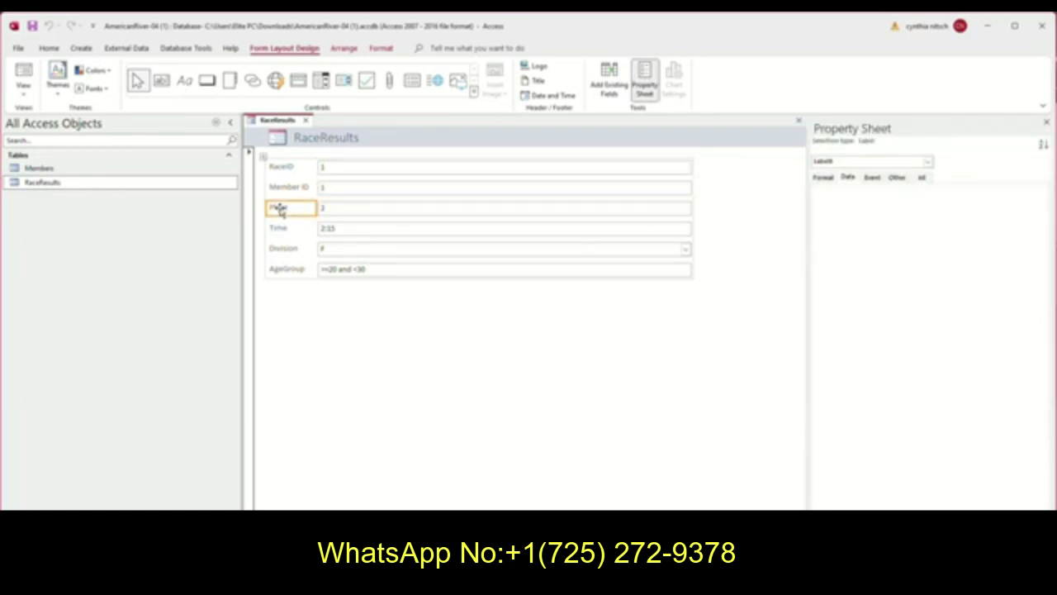
pyautogui.click(821, 181)
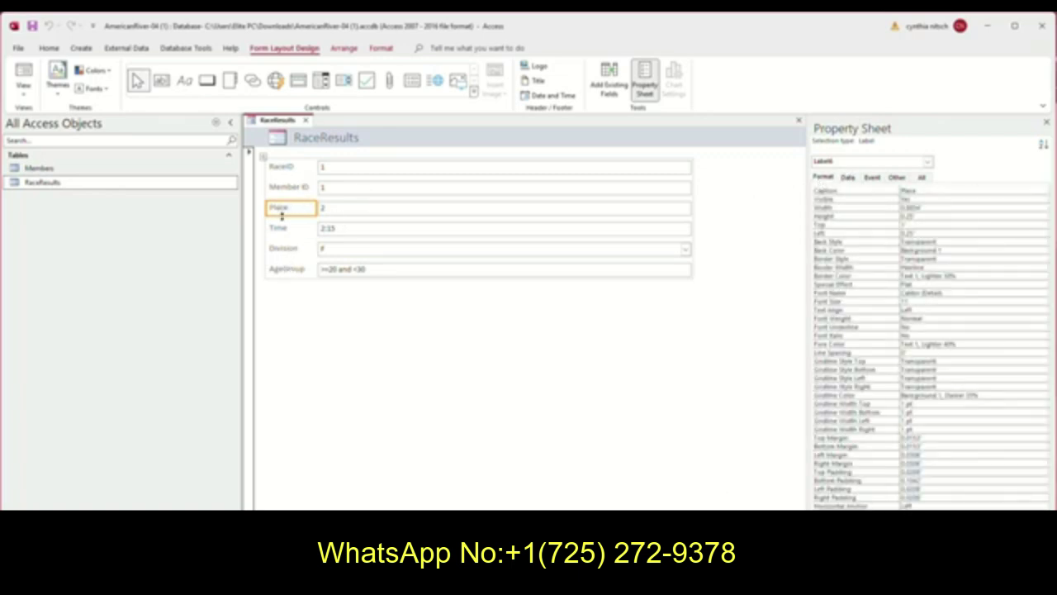
pyautogui.click(263, 158)
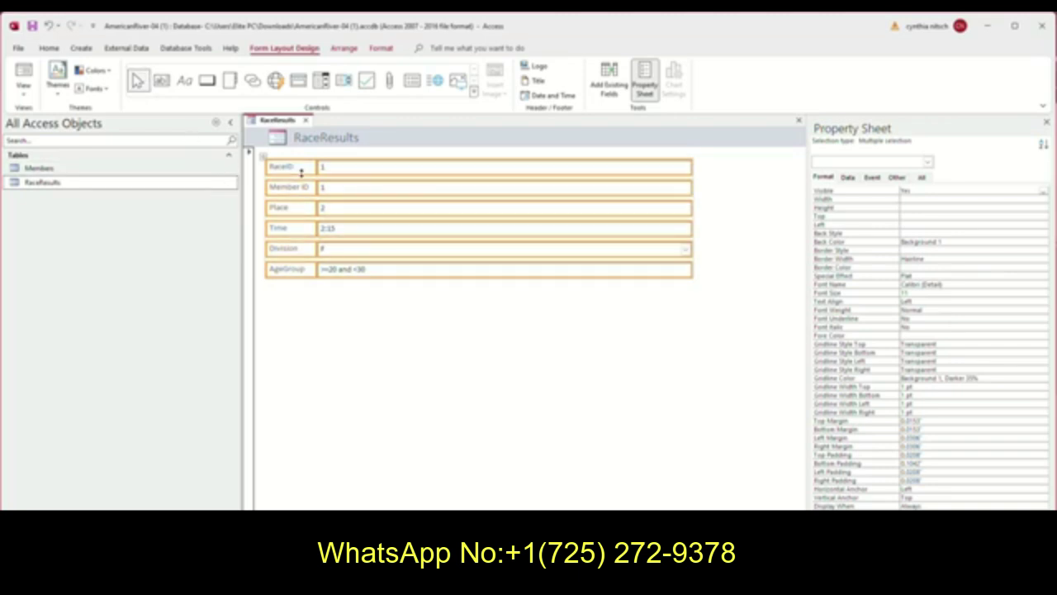
pyautogui.click(382, 349)
pyautogui.click(279, 168)
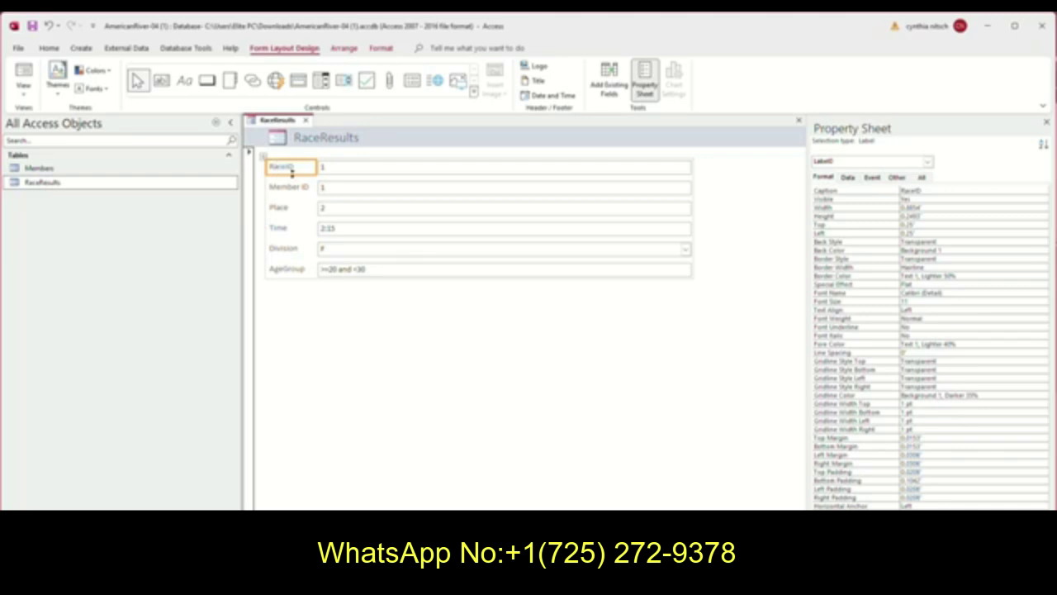
# Step: Set the width of the RaceID text box to 1 inch
pyautogui.click(378, 174)
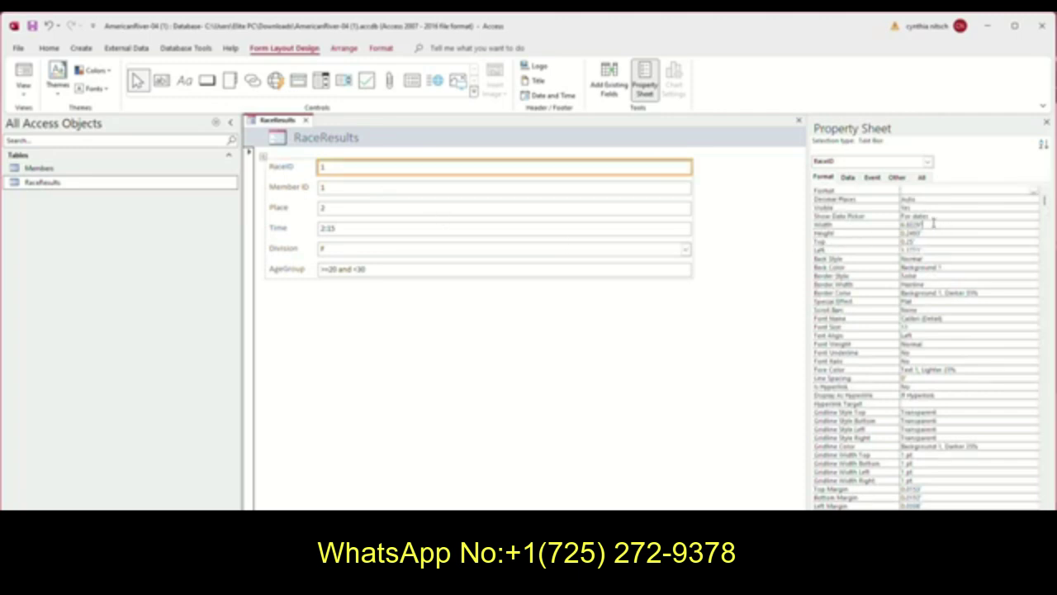
pyautogui.moveTo(933, 223); pyautogui.dragTo(898, 223)
pyautogui.write('1')
pyautogui.press('Return')
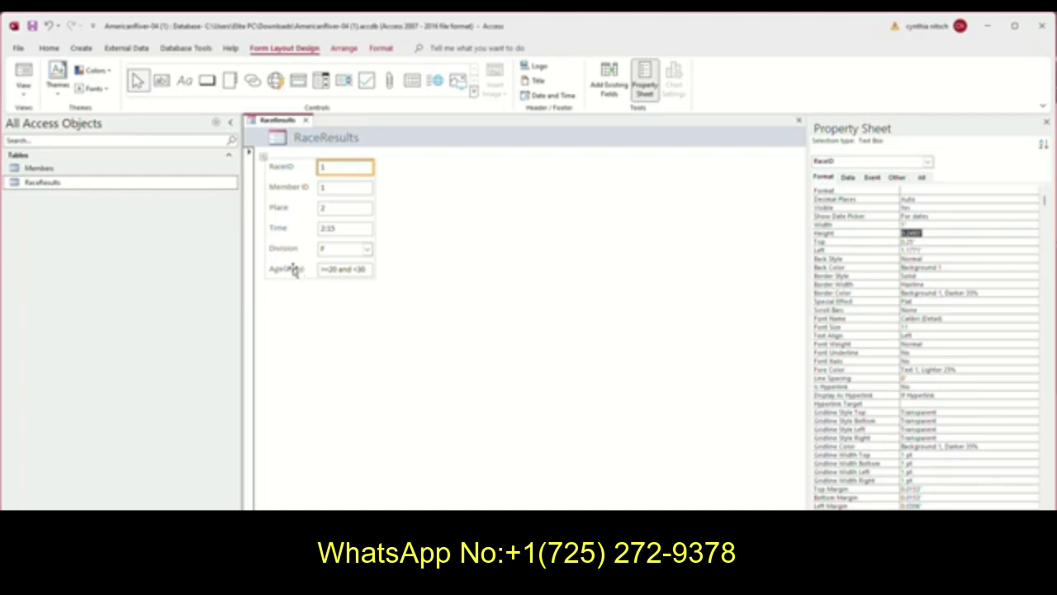
# Step: Insert two empty rows below the AgeGroup row in the form layout
pyautogui.click(335, 274)
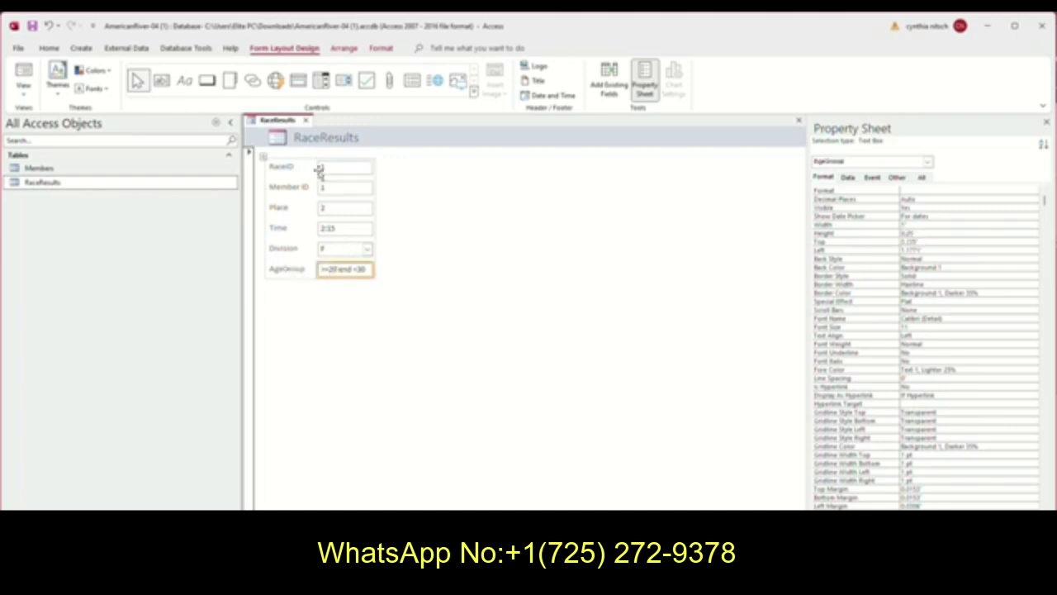
pyautogui.click(345, 50)
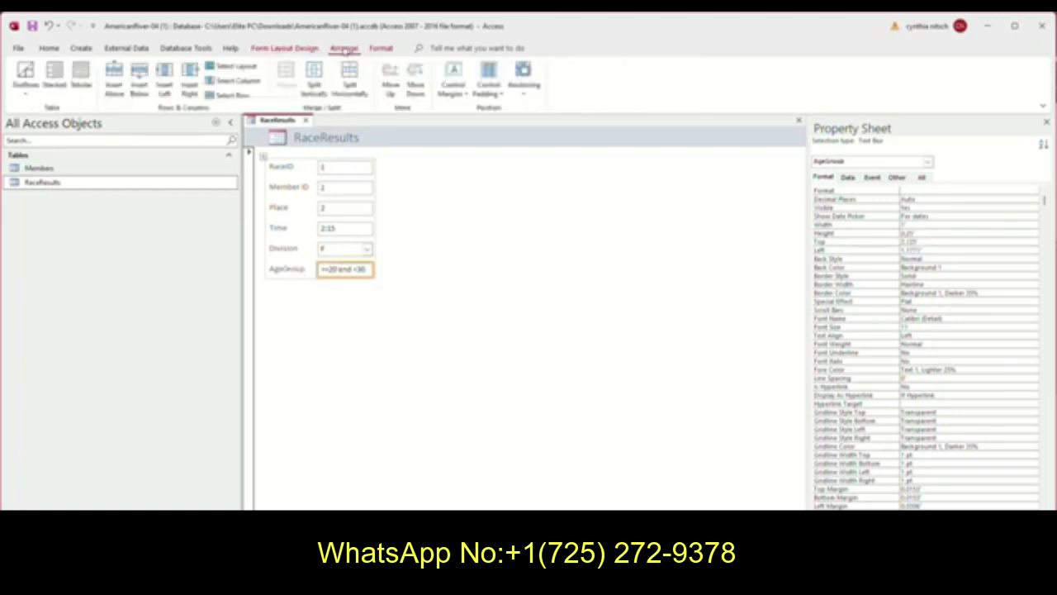
pyautogui.click(141, 85)
pyautogui.click(140, 84)
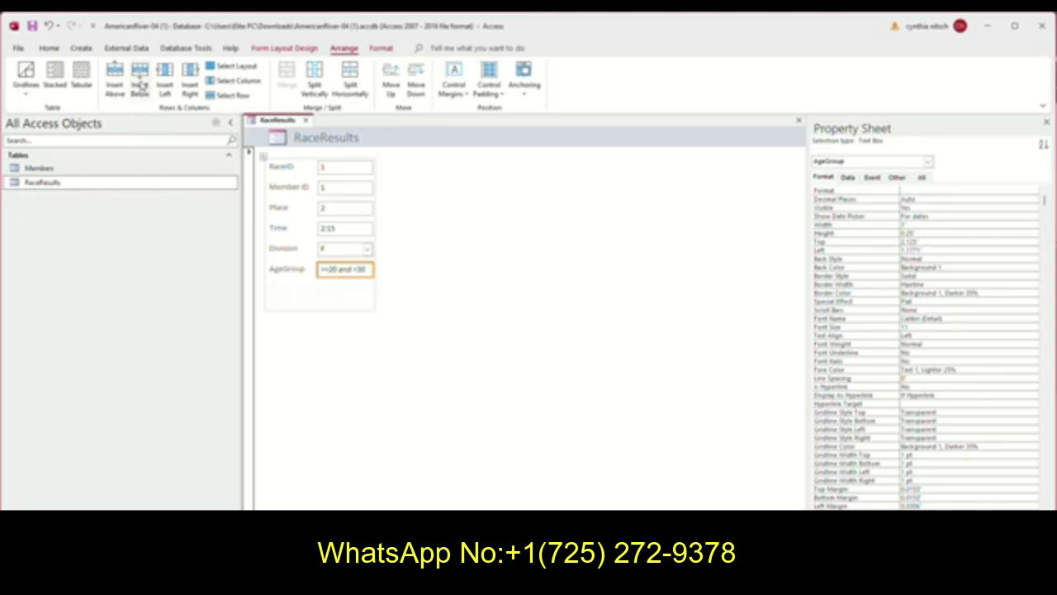
# Step: Set the height of the empty cell in the last row, under the AgeGroup text box, to 0.4 inches
pyautogui.click(338, 303)
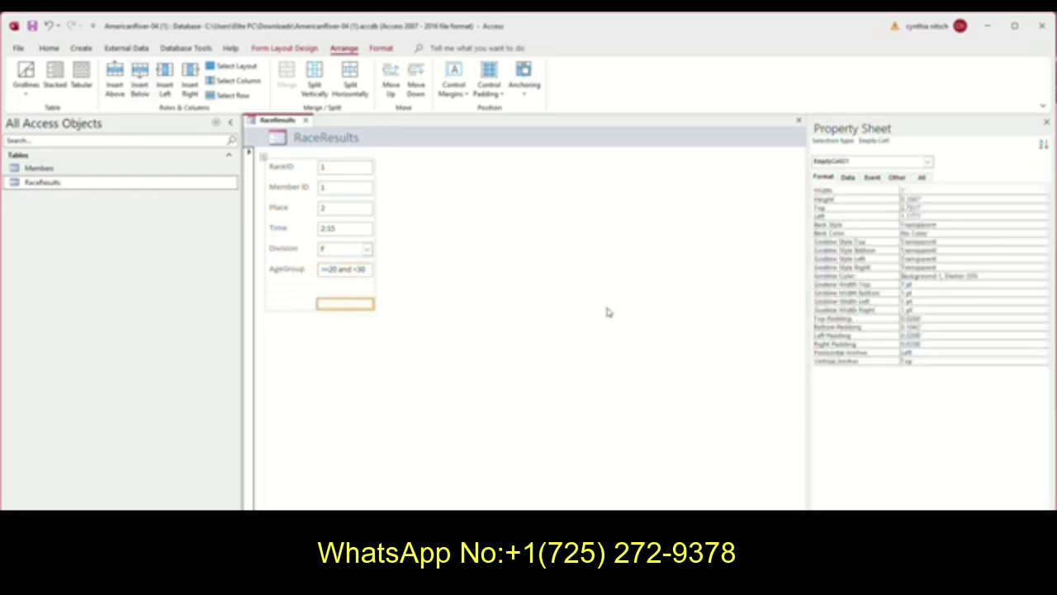
pyautogui.click(950, 199)
pyautogui.doubleClick(951, 200)
pyautogui.write('0.6')
pyautogui.press('BackSpace')
pyautogui.press('BackSpace')
pyautogui.press('Return')
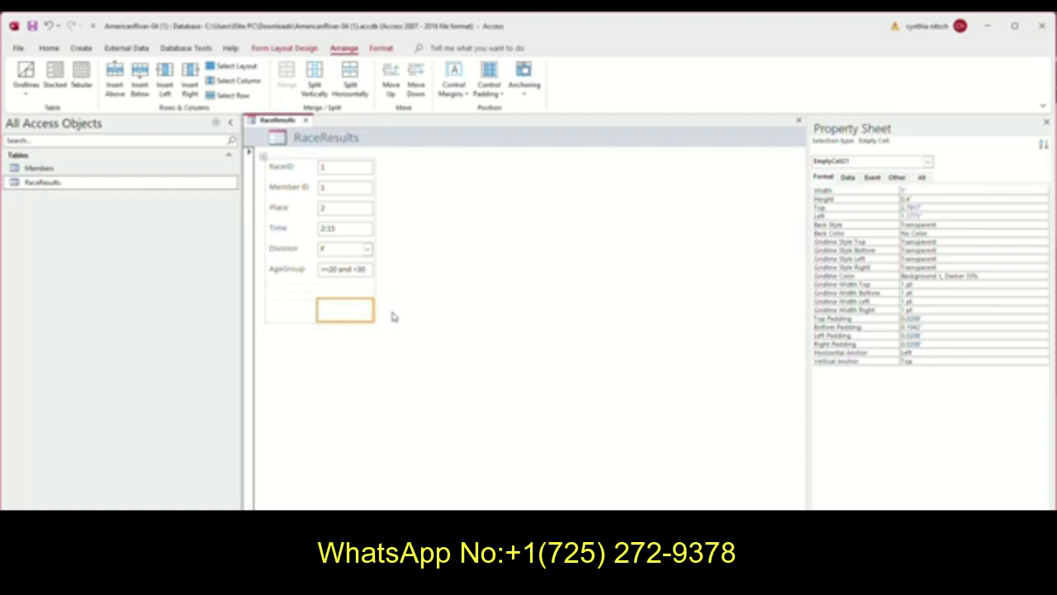
# Step: Set the RaceID label's Top property to 0.75 inches and its Left property to 1.25 inches
pyautogui.click(279, 169)
pyautogui.click(342, 172)
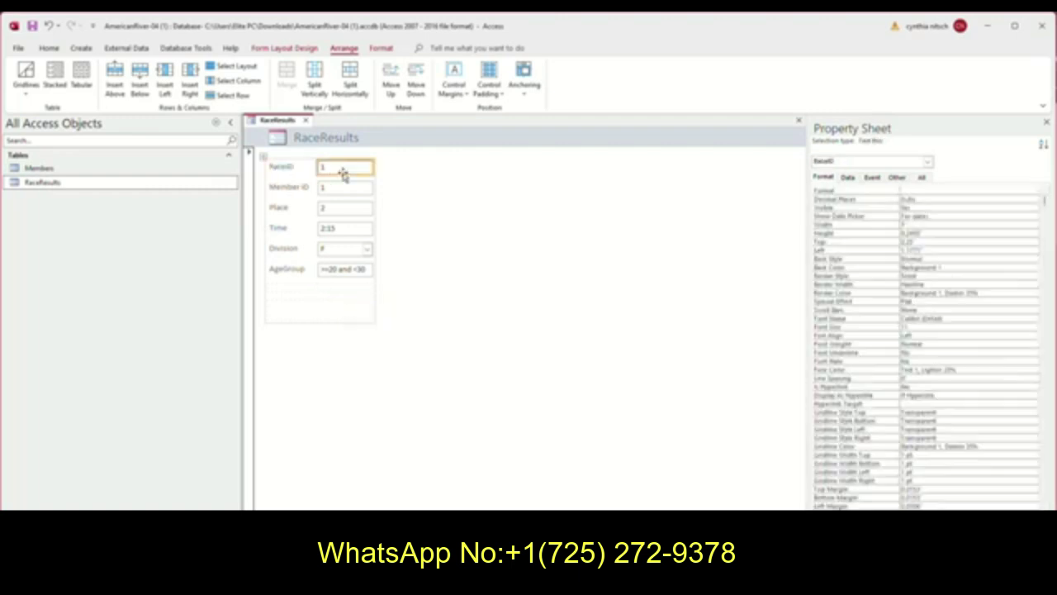
pyautogui.click(284, 169)
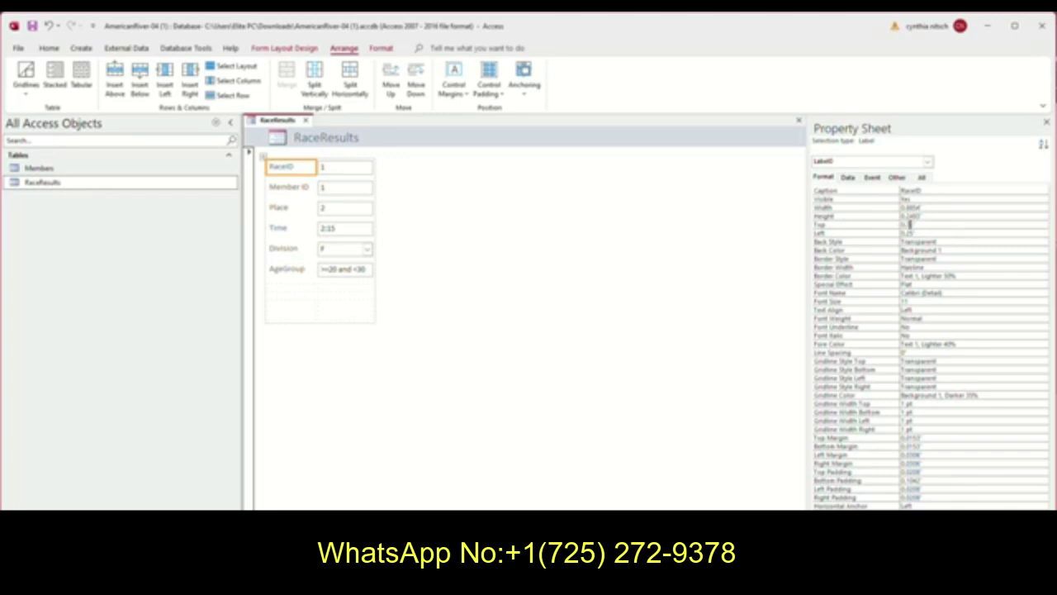
pyautogui.press('Return')
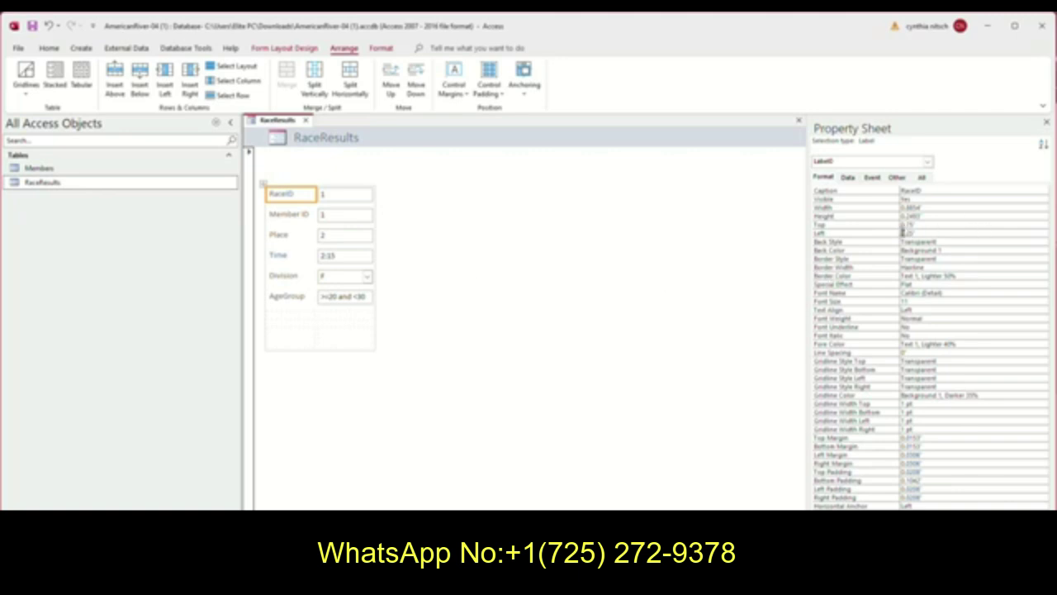
pyautogui.press('Return')
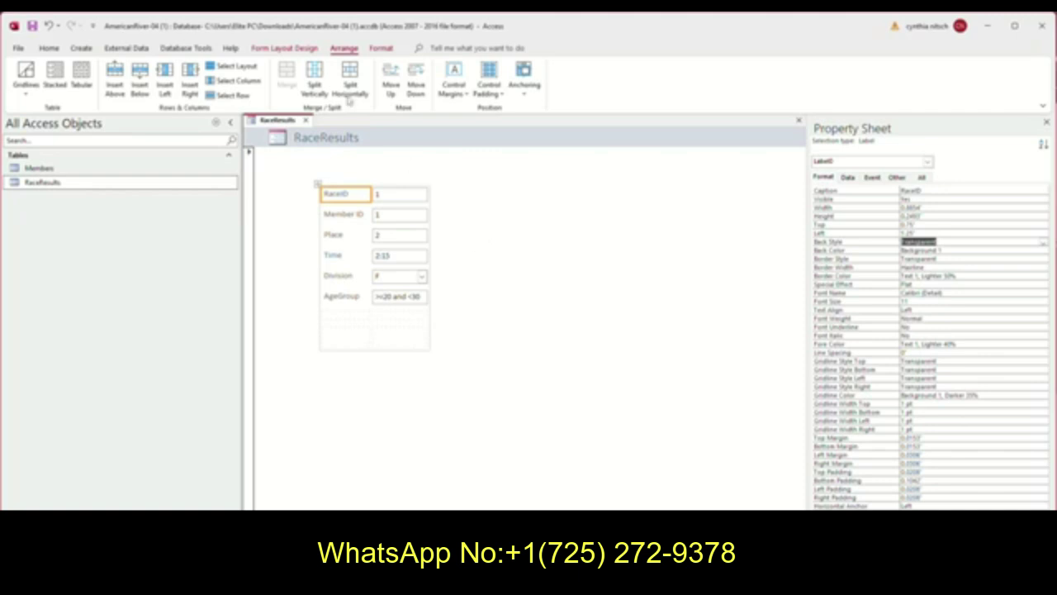
# Step: Add the date to the form header in the 18-Apr-24 format, without the time
pyautogui.click(288, 49)
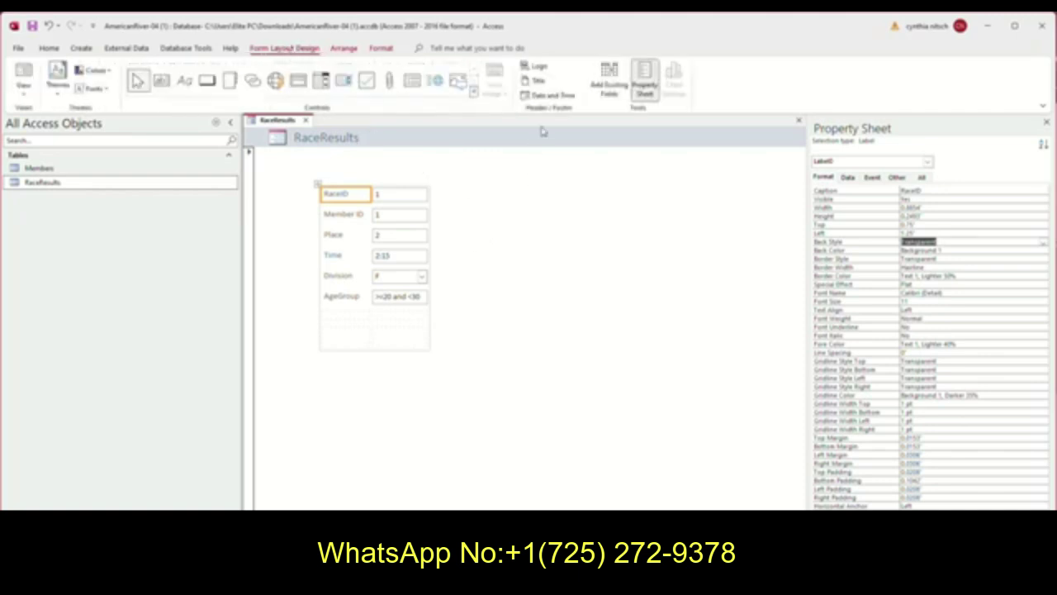
pyautogui.click(543, 96)
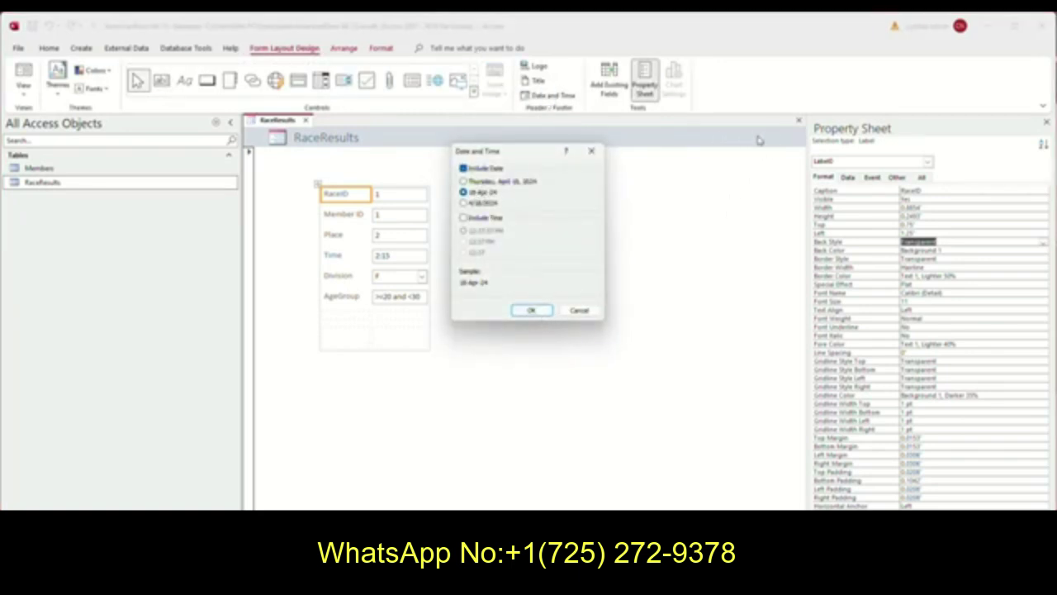
pyautogui.click(535, 312)
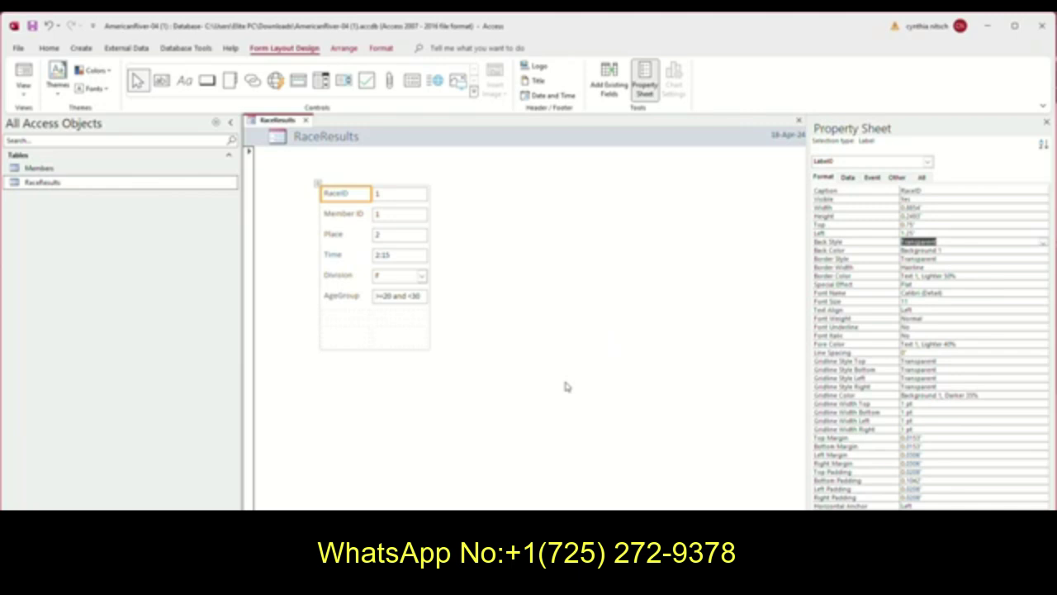
# Step: Change the title in the form header to "Member Race Results"
pyautogui.click(351, 139)
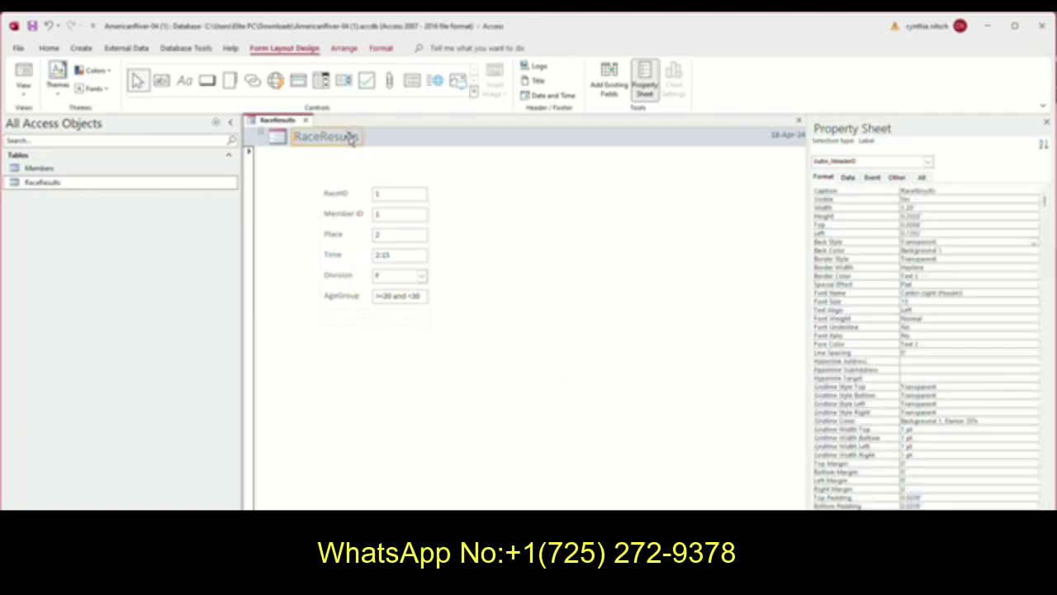
pyautogui.doubleClick(351, 139)
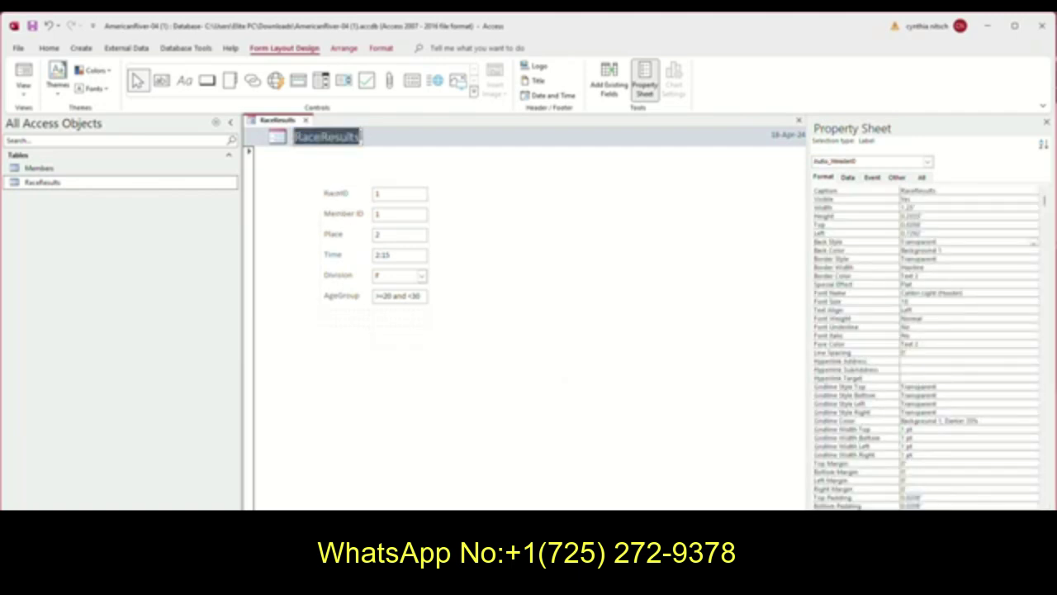
pyautogui.press('Delete')
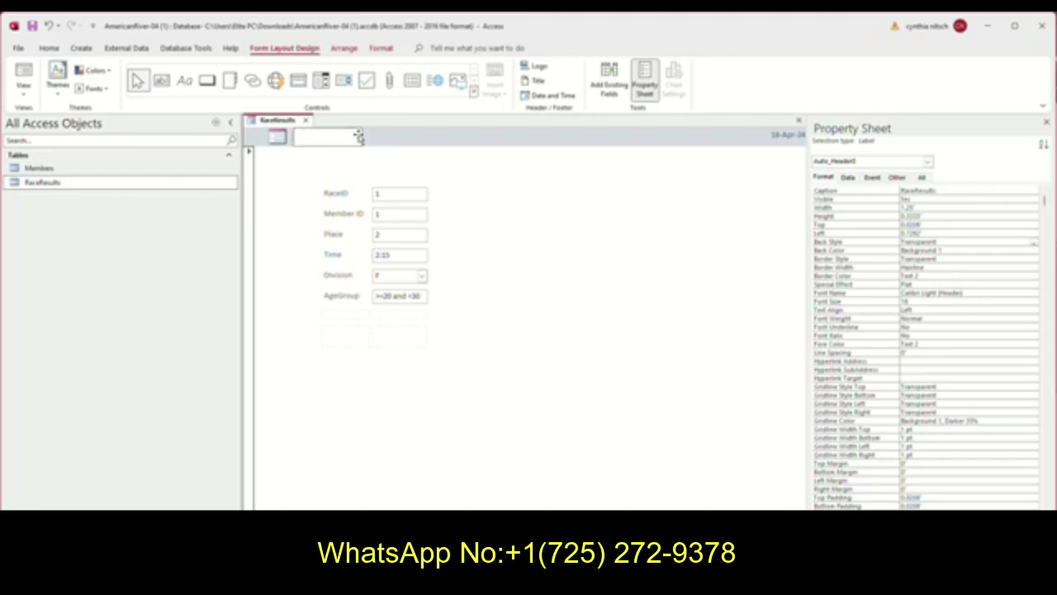
pyautogui.write('Member Race')
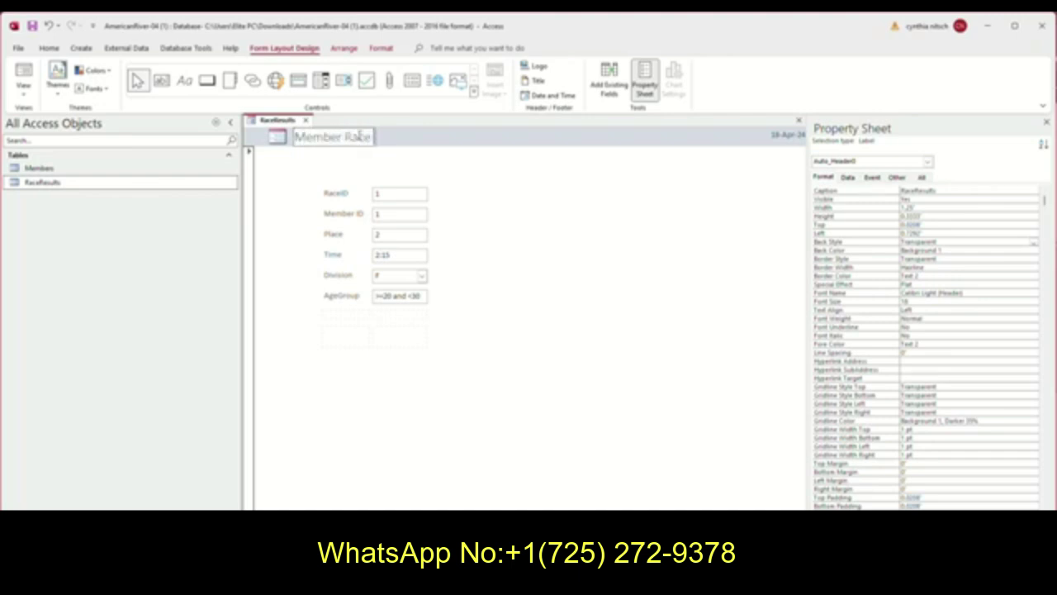
pyautogui.write(' Results')
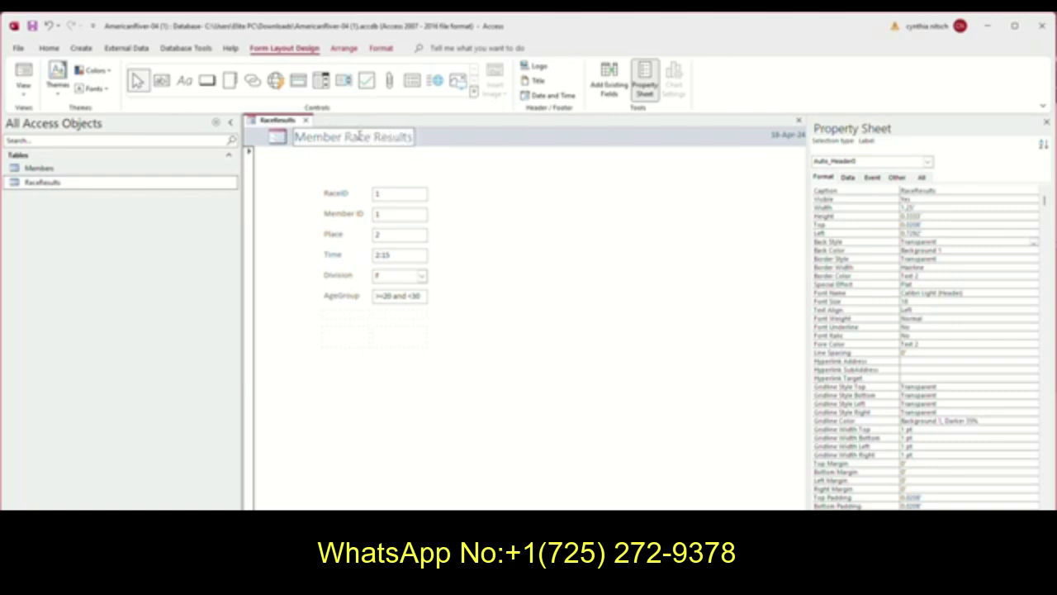
pyautogui.click(524, 177)
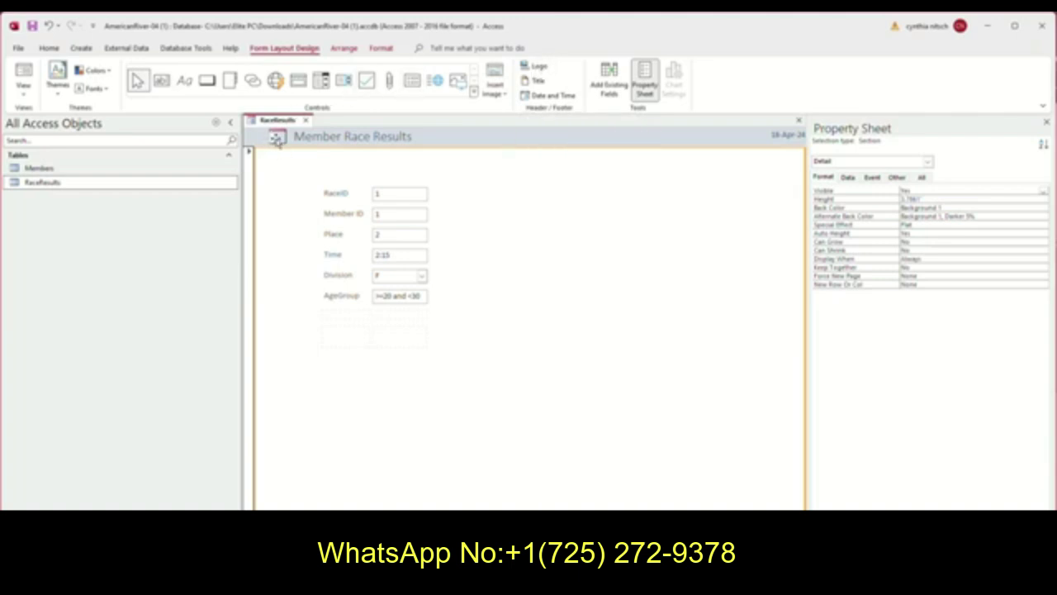
# Step: Add a command button to the 0.4-inch-high empty cell under the AgeGroup text box, with the Form Operations action Close Form
pyautogui.click(396, 339)
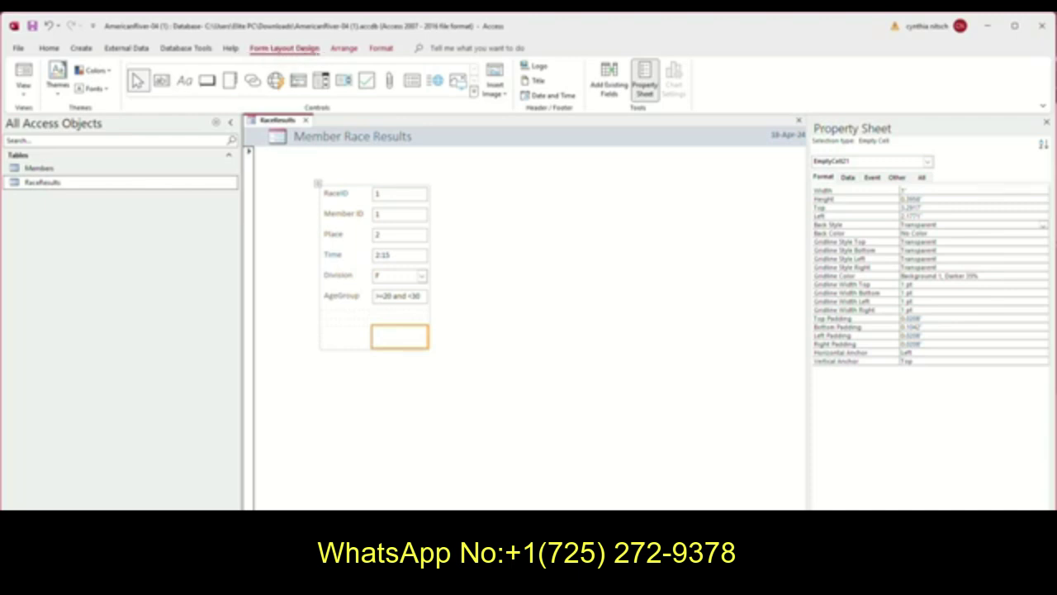
pyautogui.click(207, 86)
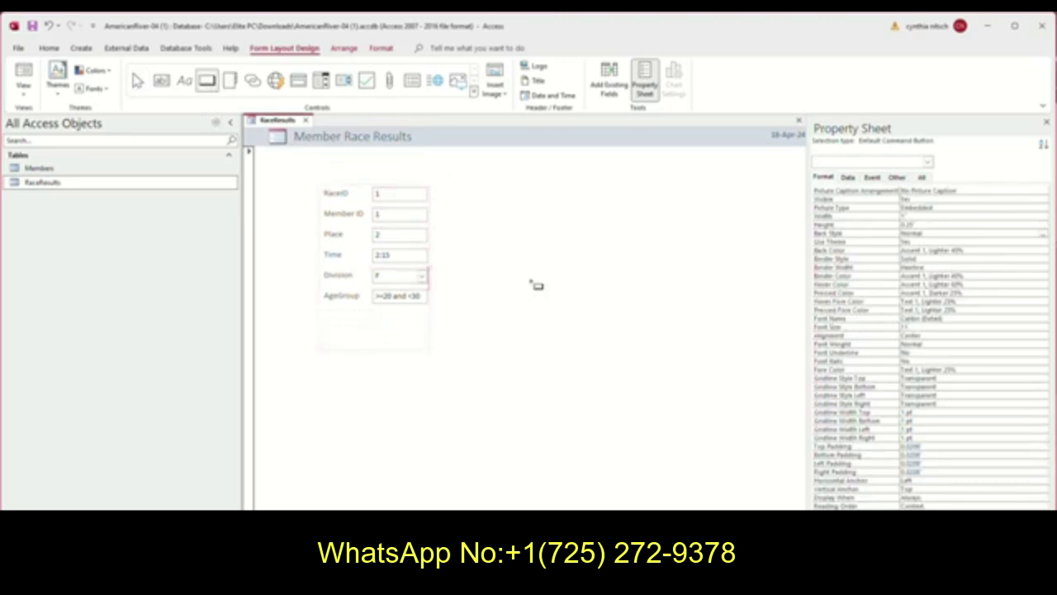
pyautogui.click(403, 328)
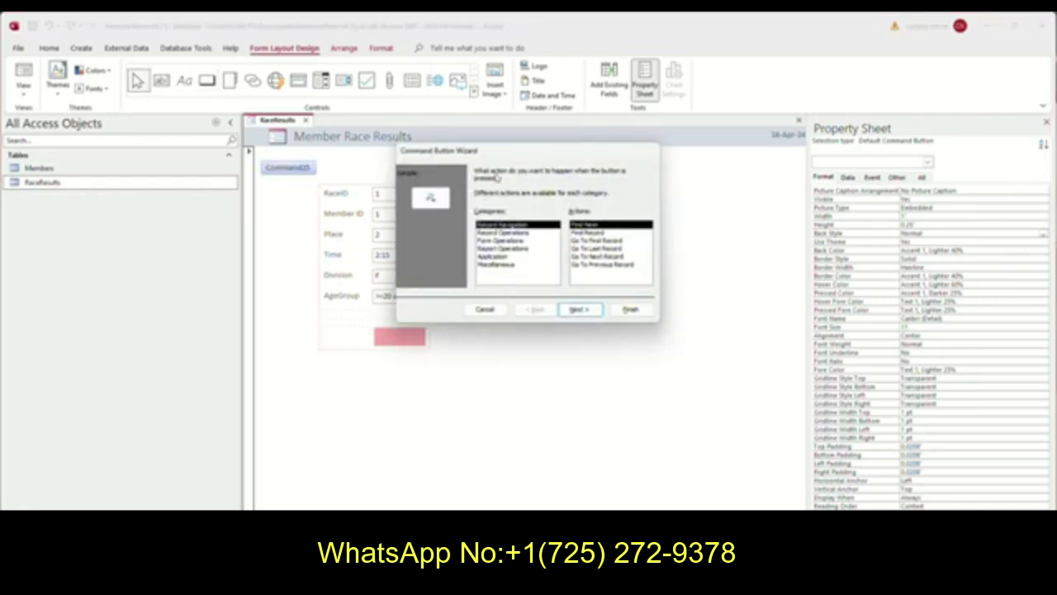
pyautogui.click(504, 242)
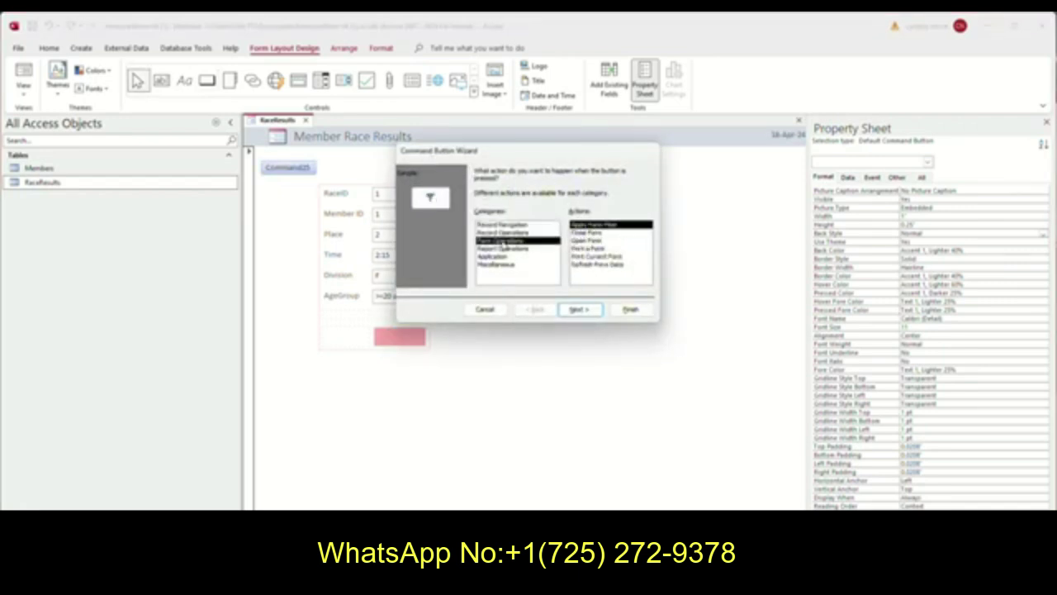
pyautogui.click(579, 234)
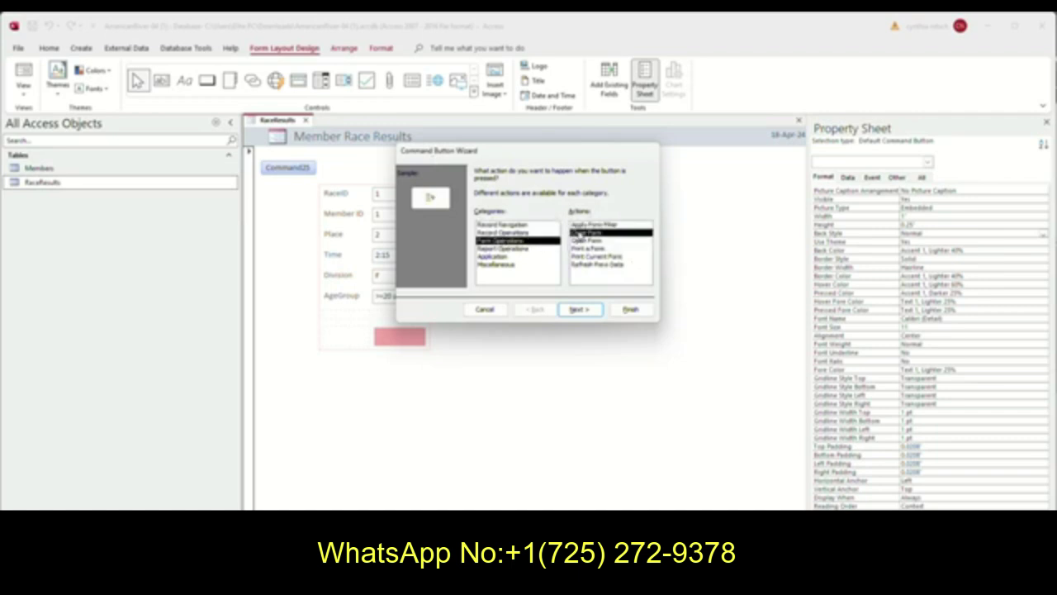
pyautogui.click(580, 310)
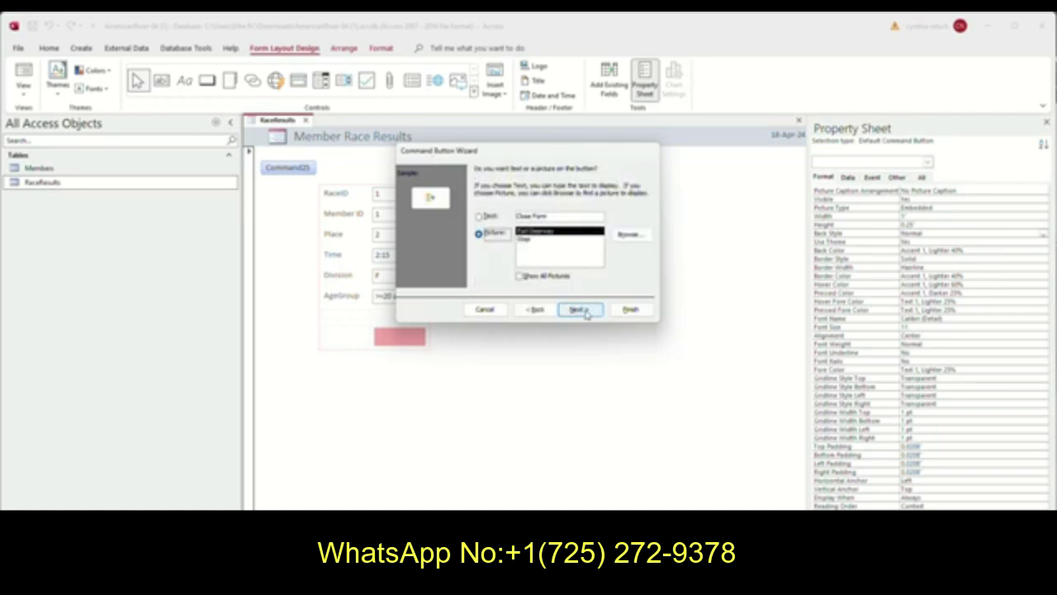
# Step: Show the text Close Form on the command button, name it ViewFormCloseButton and finish the wizard
pyautogui.click(481, 217)
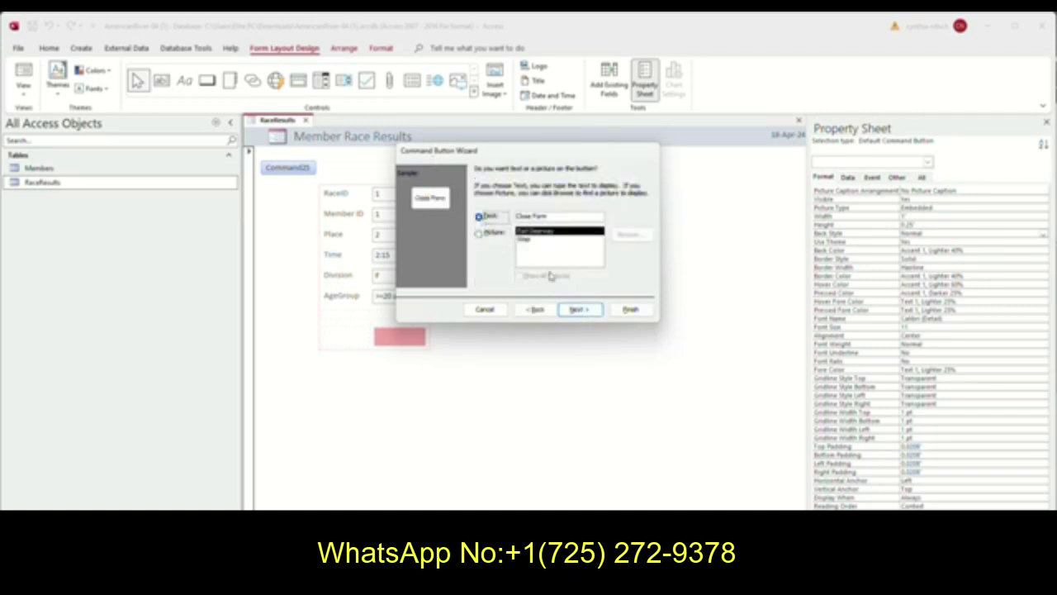
pyautogui.click(580, 311)
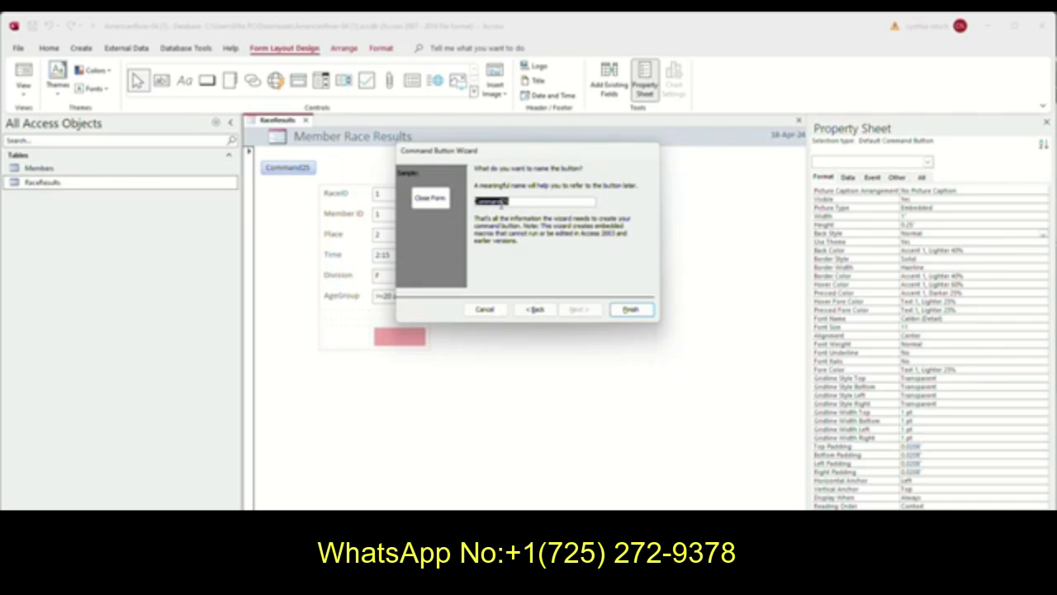
pyautogui.write('ViewFormCloseButton')
pyautogui.click(645, 311)
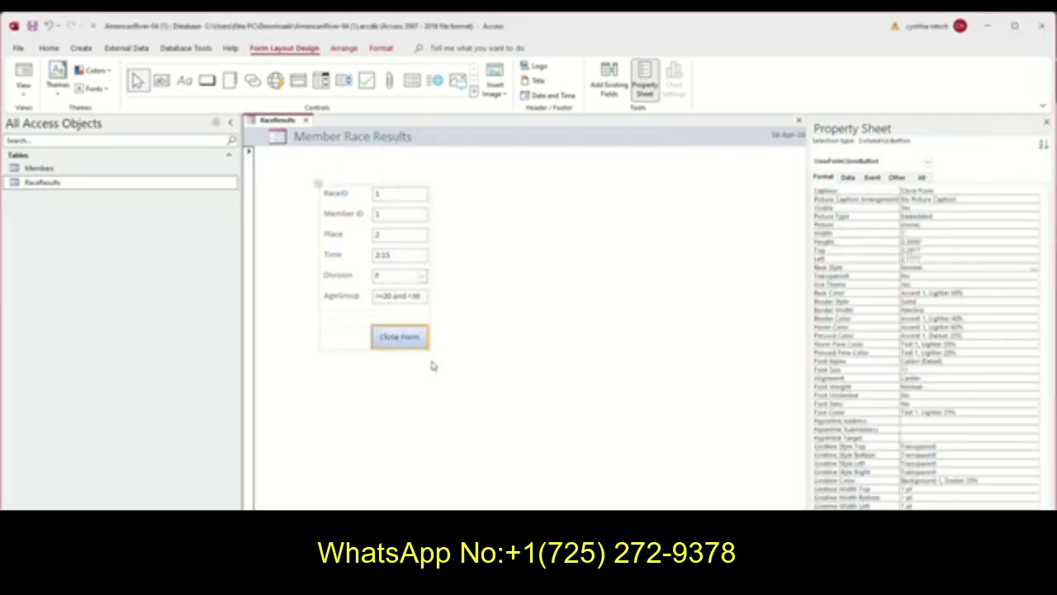
pyautogui.rightClick(290, 122)
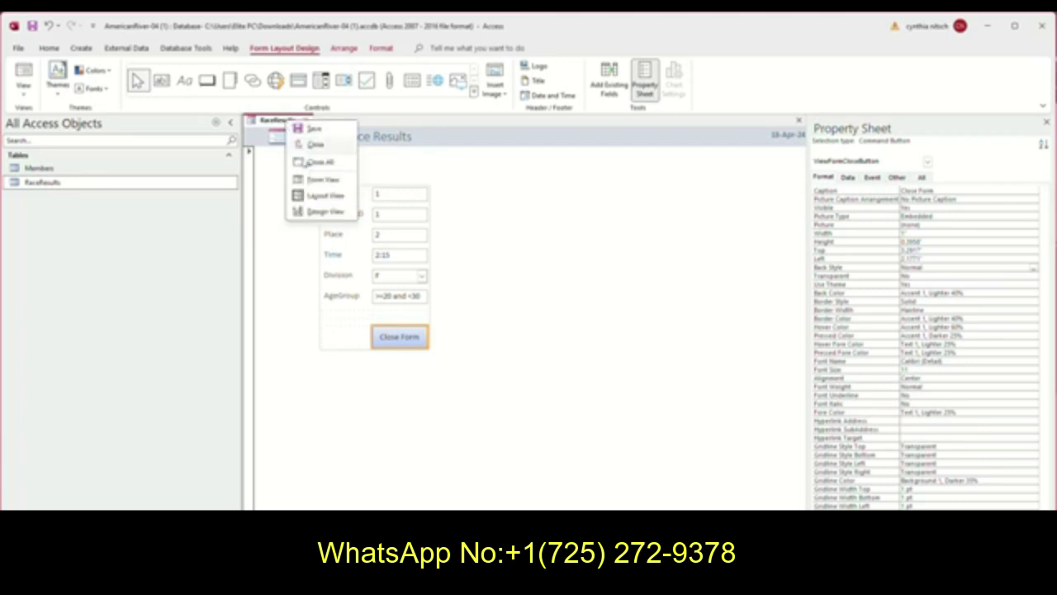
pyautogui.click(270, 123)
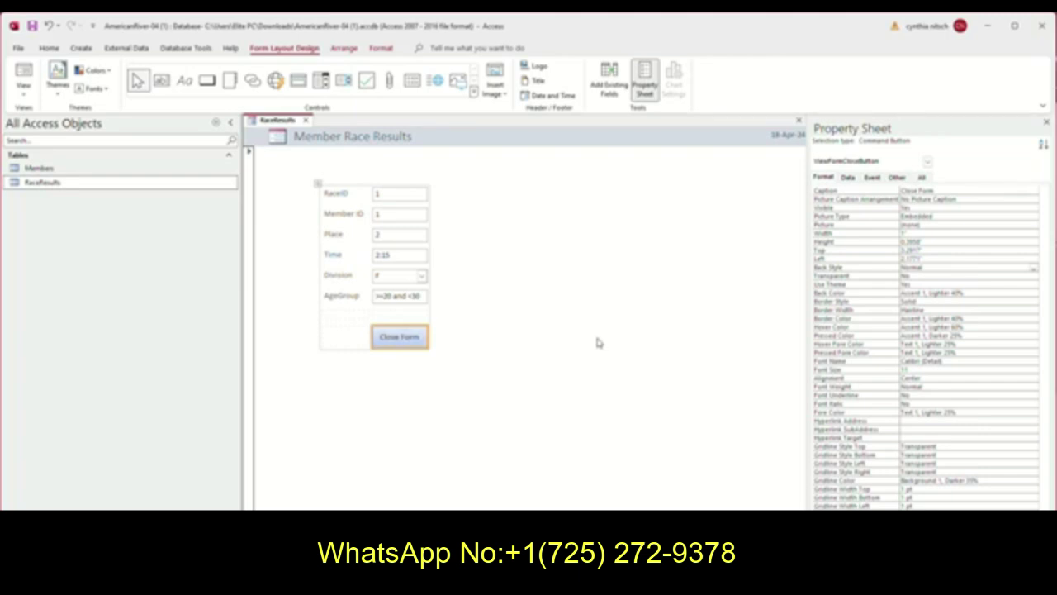
pyautogui.click(454, 409)
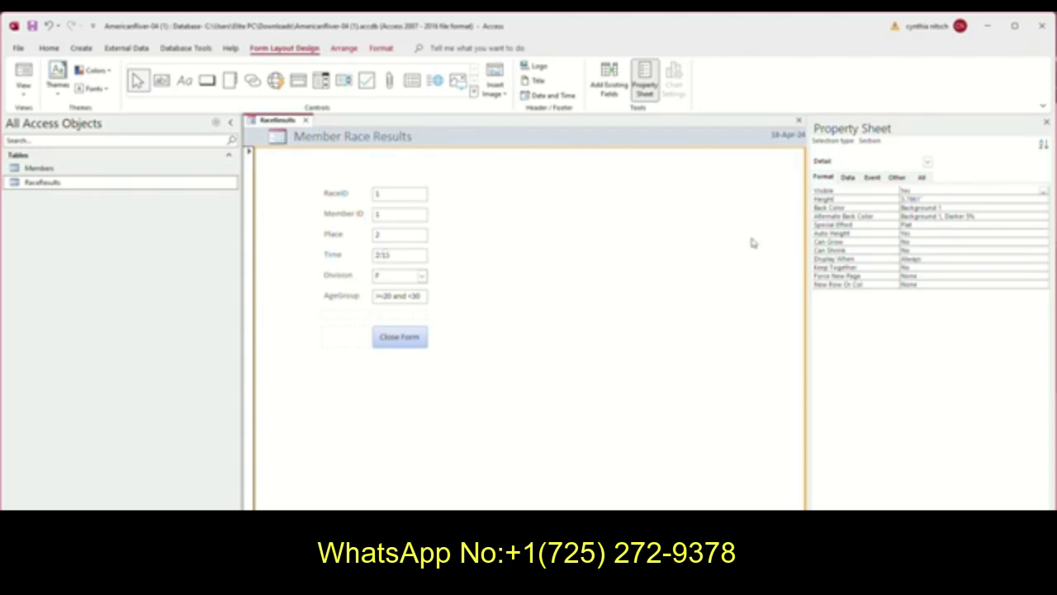
pyautogui.click(337, 195)
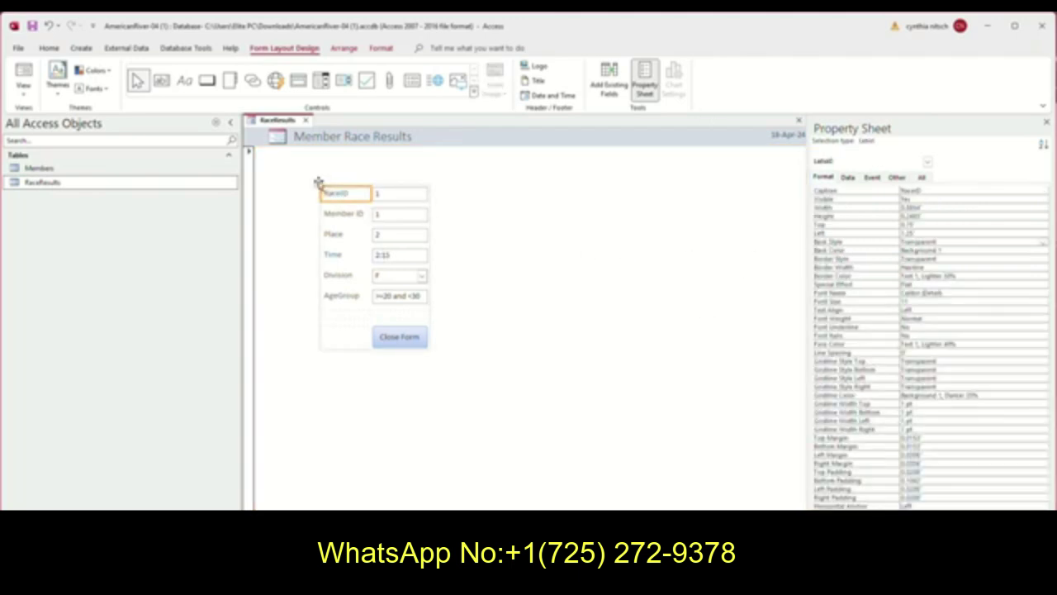
pyautogui.click(317, 181)
pyautogui.click(848, 178)
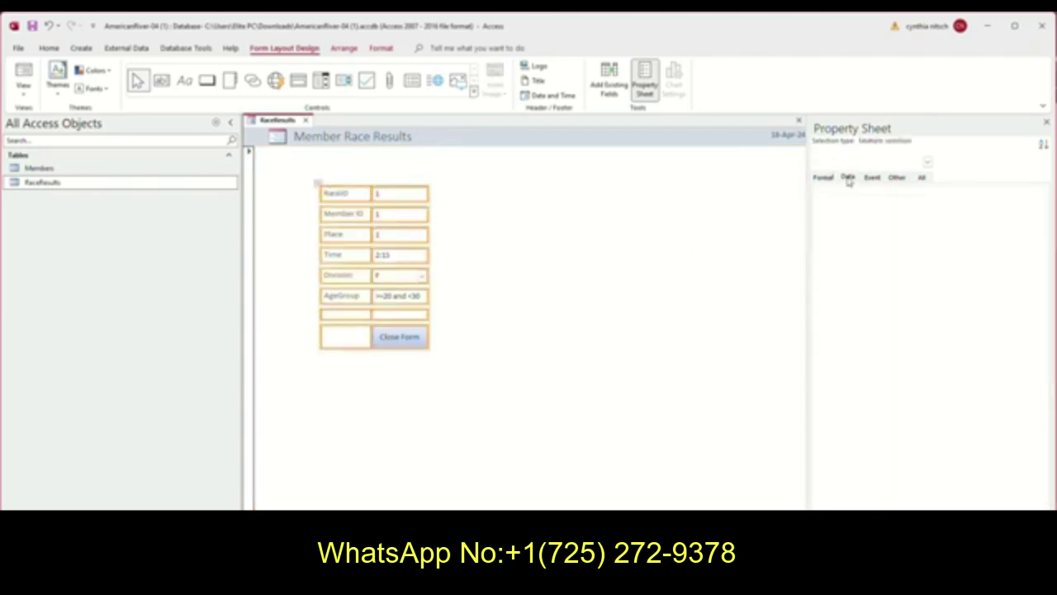
pyautogui.click(395, 195)
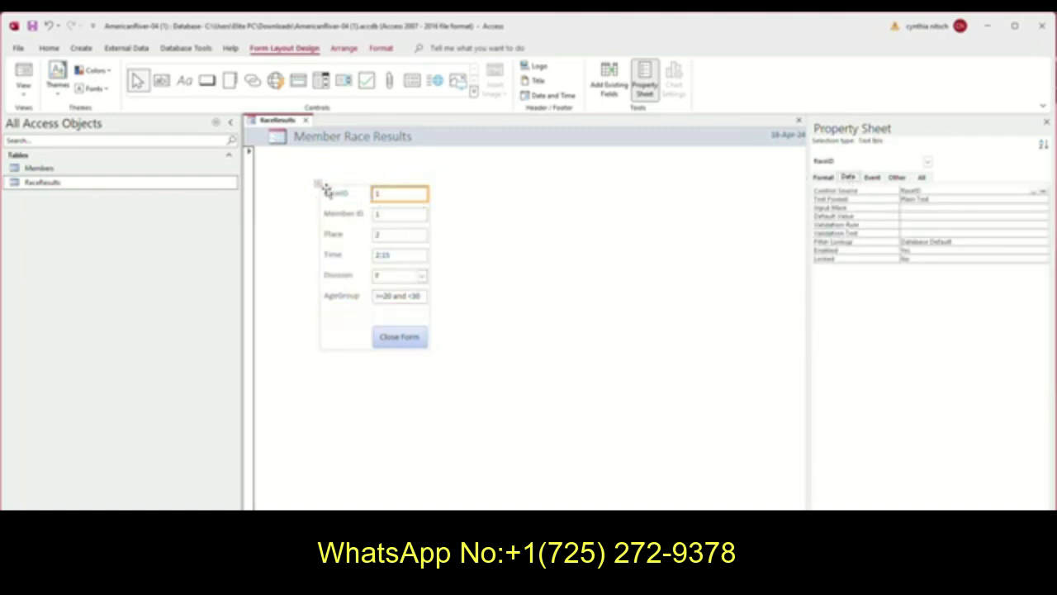
pyautogui.click(581, 232)
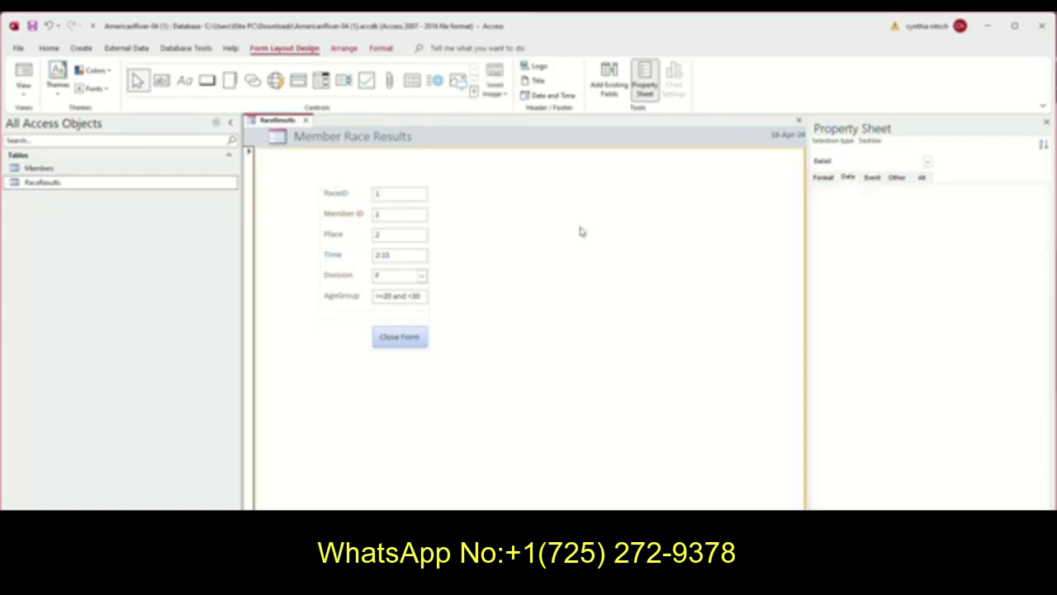
pyautogui.click(823, 178)
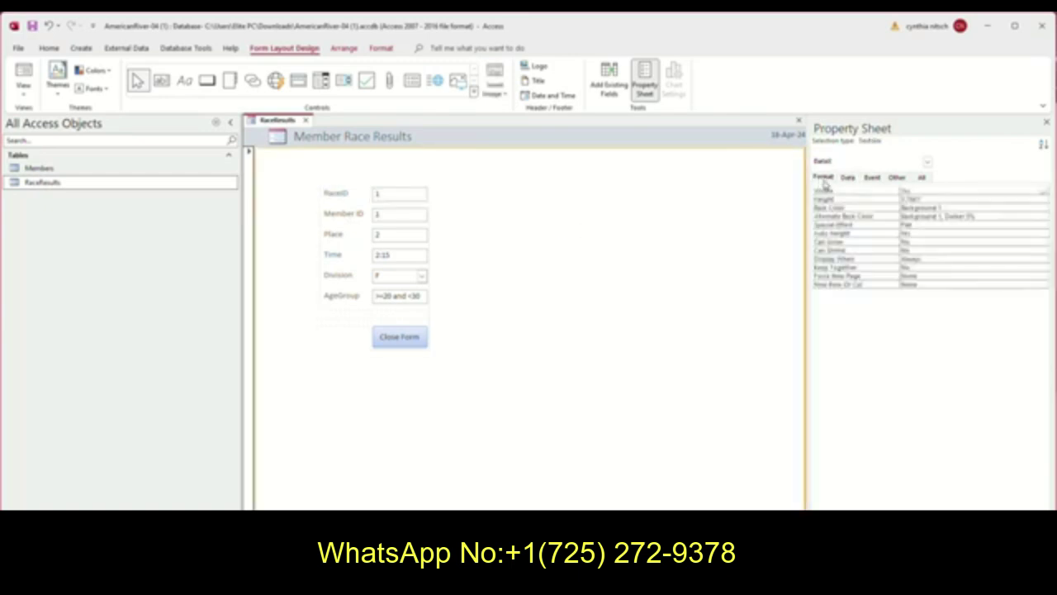
# Step: Set the form's Allow Additions, Allow Deletions and Allow Edits properties to No
pyautogui.click(928, 162)
pyautogui.click(849, 230)
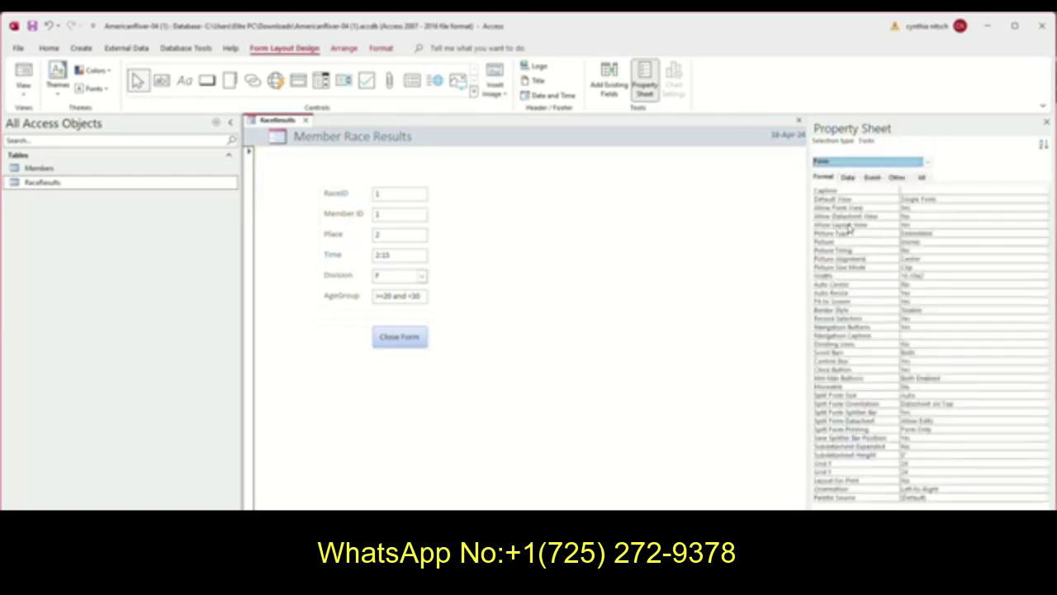
pyautogui.click(848, 178)
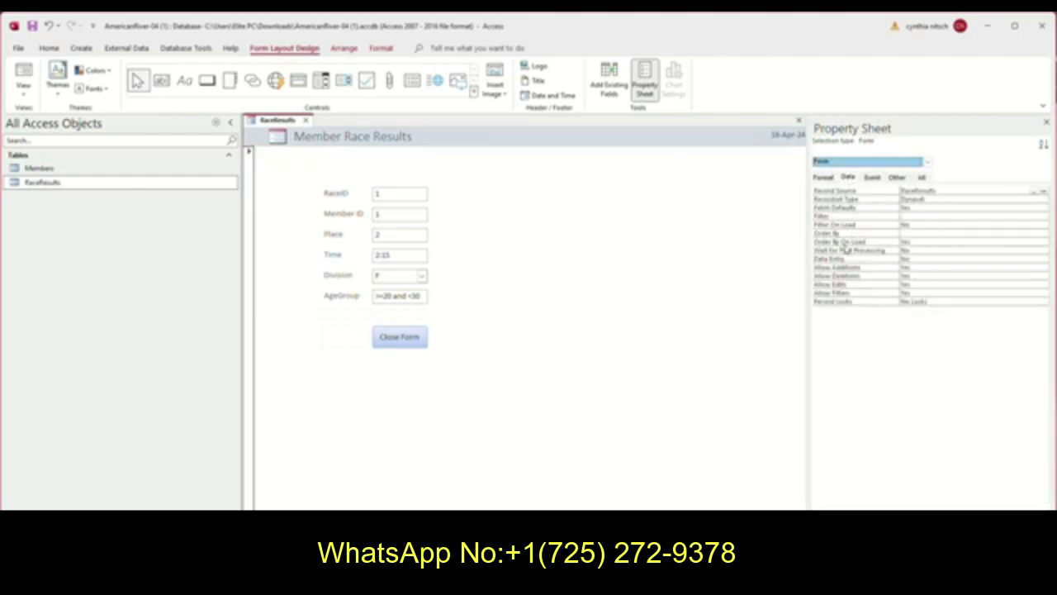
pyautogui.click(918, 267)
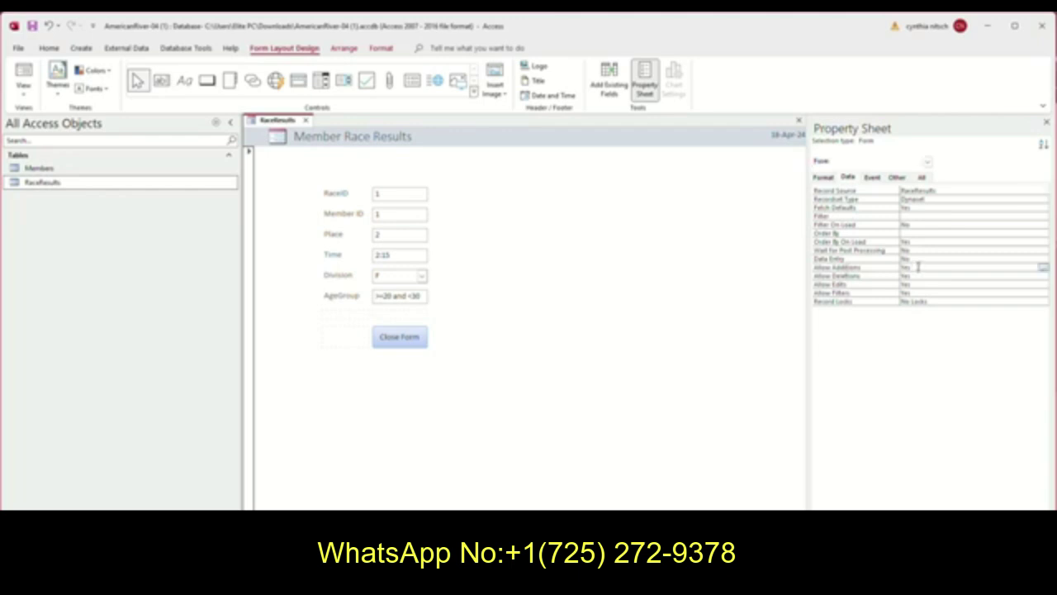
pyautogui.click(917, 275)
pyautogui.doubleClick(917, 275)
pyautogui.click(917, 283)
pyautogui.scroll(-1, 388, 248)
pyautogui.scroll(-1, 494, 426)
# Step: Close the form from Form View using its Close Form button, saving it as RaceResults-Form
pyautogui.rightClick(287, 125)
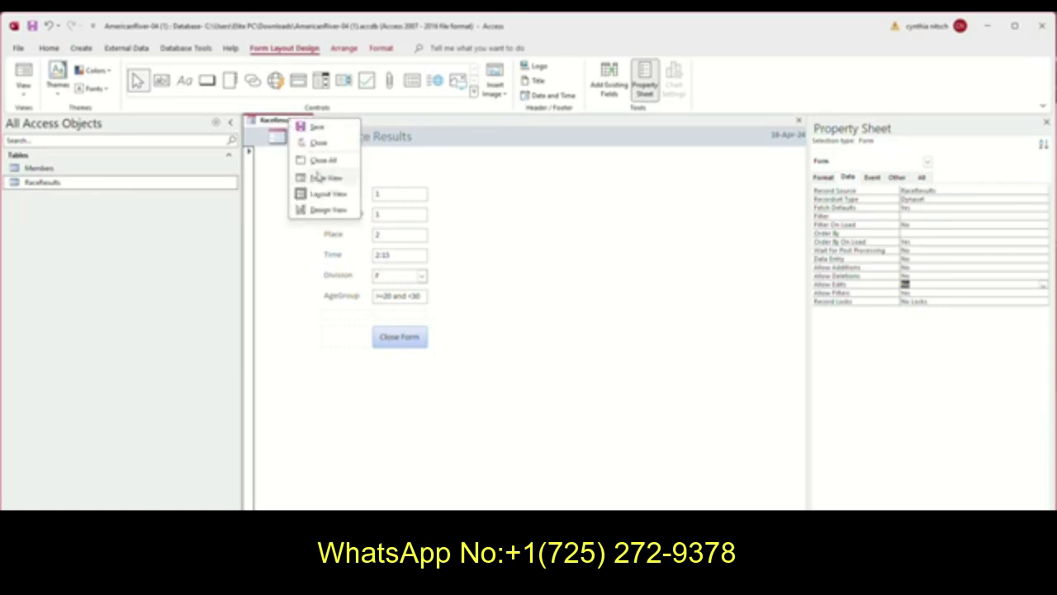
pyautogui.click(322, 178)
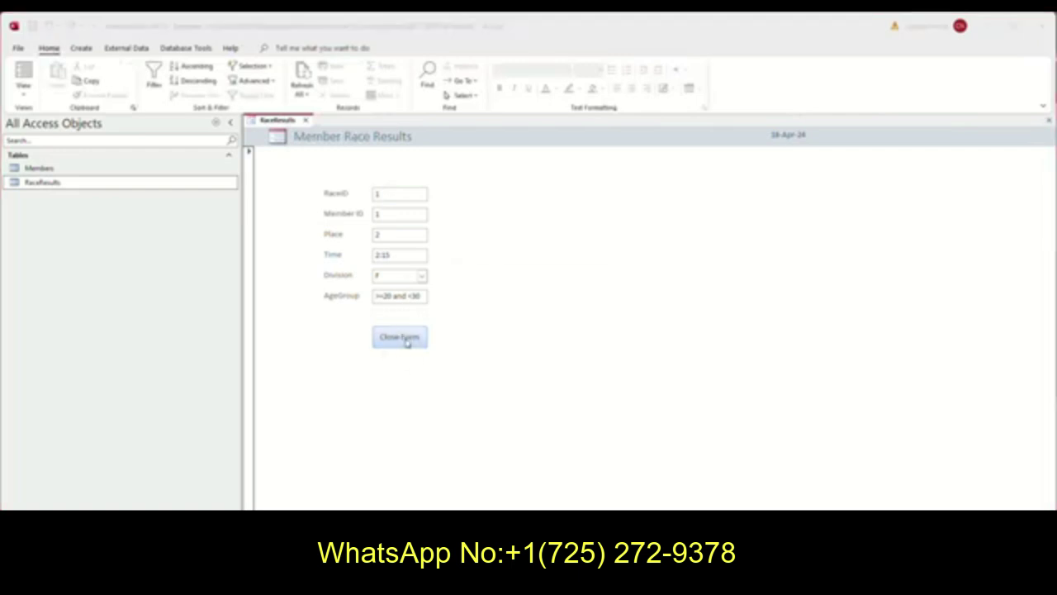
pyautogui.click(405, 340)
pyautogui.click(481, 332)
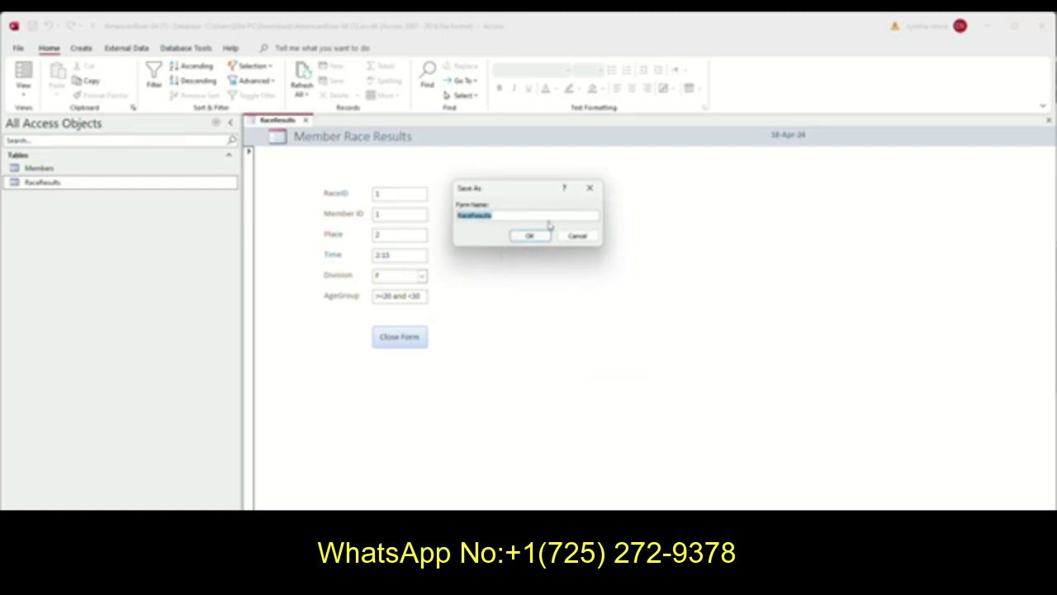
pyautogui.click(511, 217)
pyautogui.write('F')
pyautogui.write('Form')
pyautogui.press('Return')
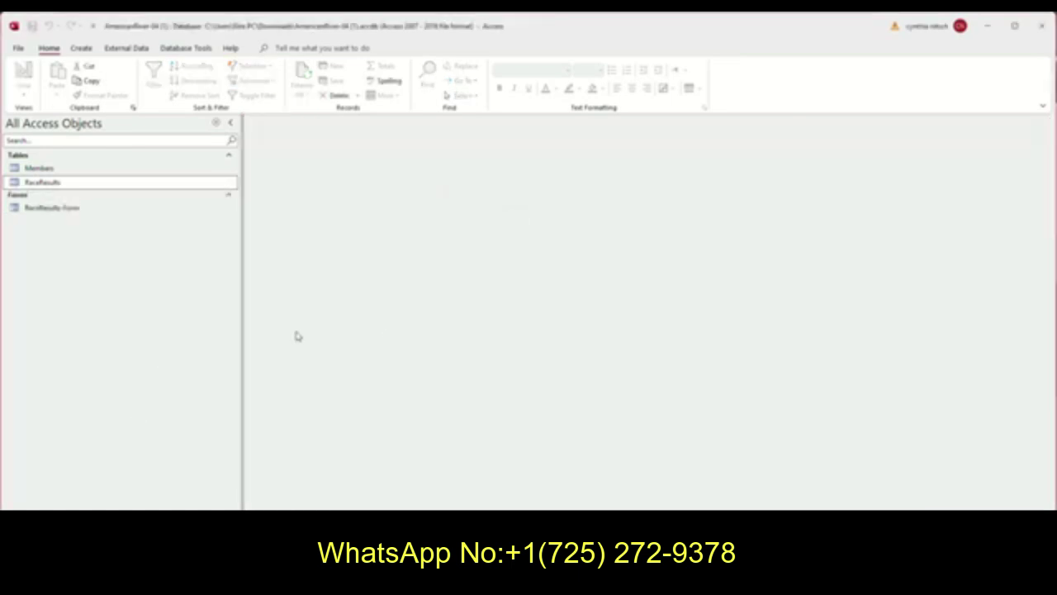
# Step: Reopen RaceResults-Form from the saved forms and test its Close Form button
pyautogui.doubleClick(54, 208)
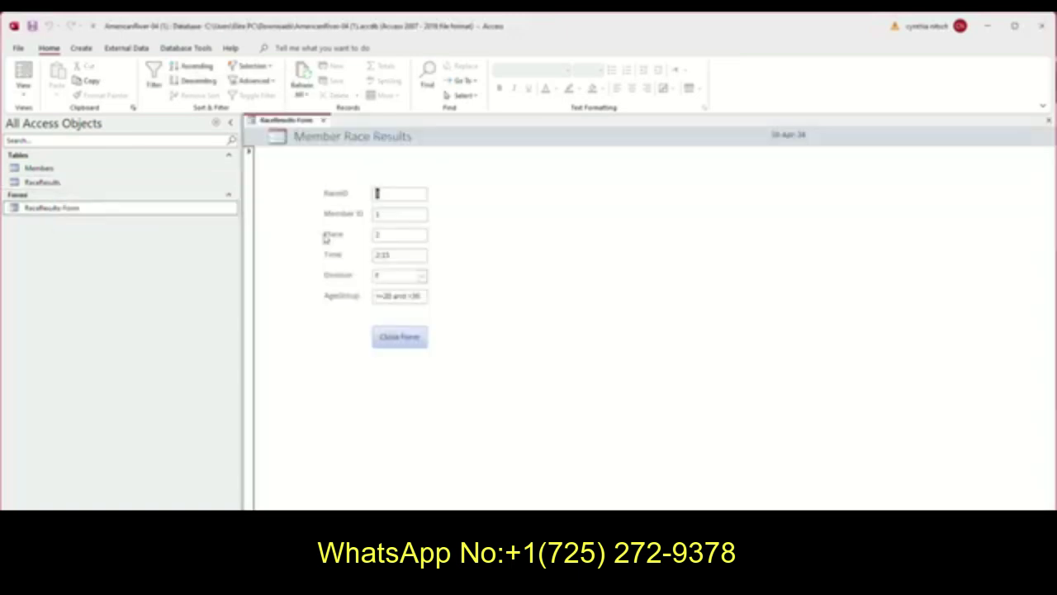
pyautogui.click(397, 337)
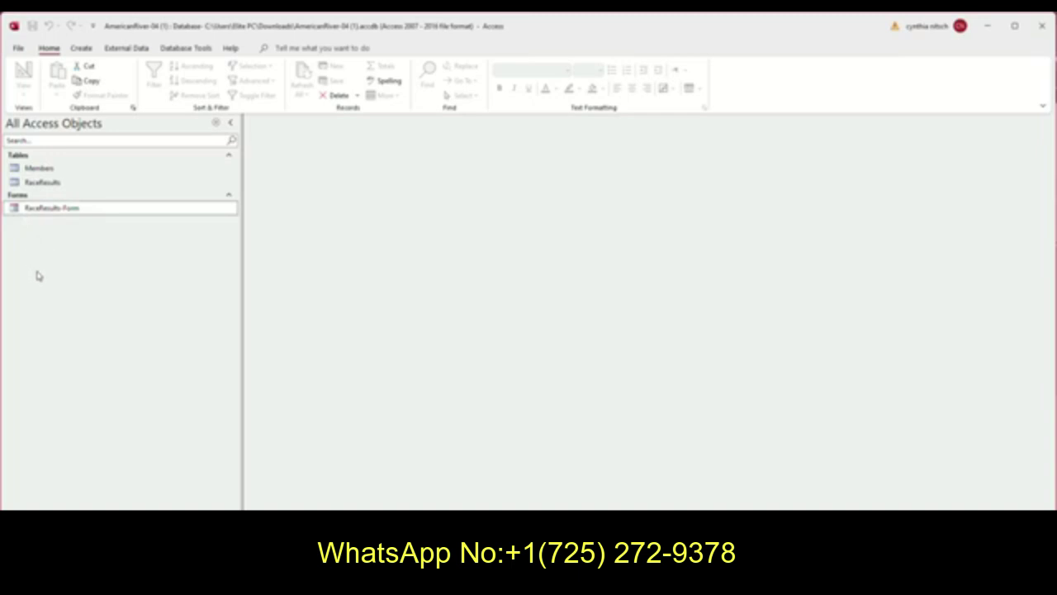
# Step: Create a blank report and add the MemberID, FirstName, LastName and Address fields from the Members table
pyautogui.click(81, 48)
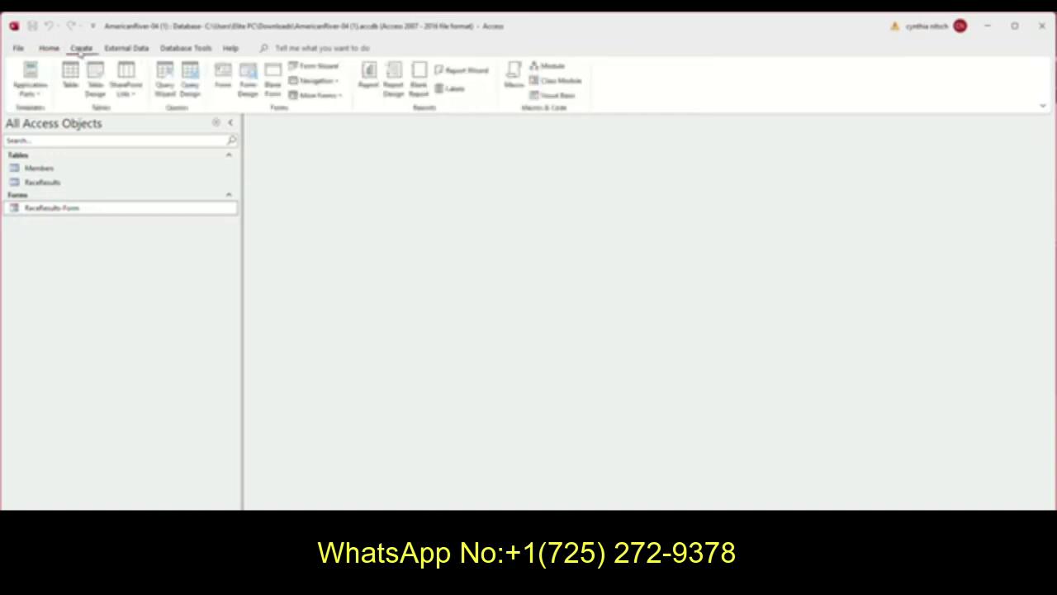
pyautogui.click(419, 93)
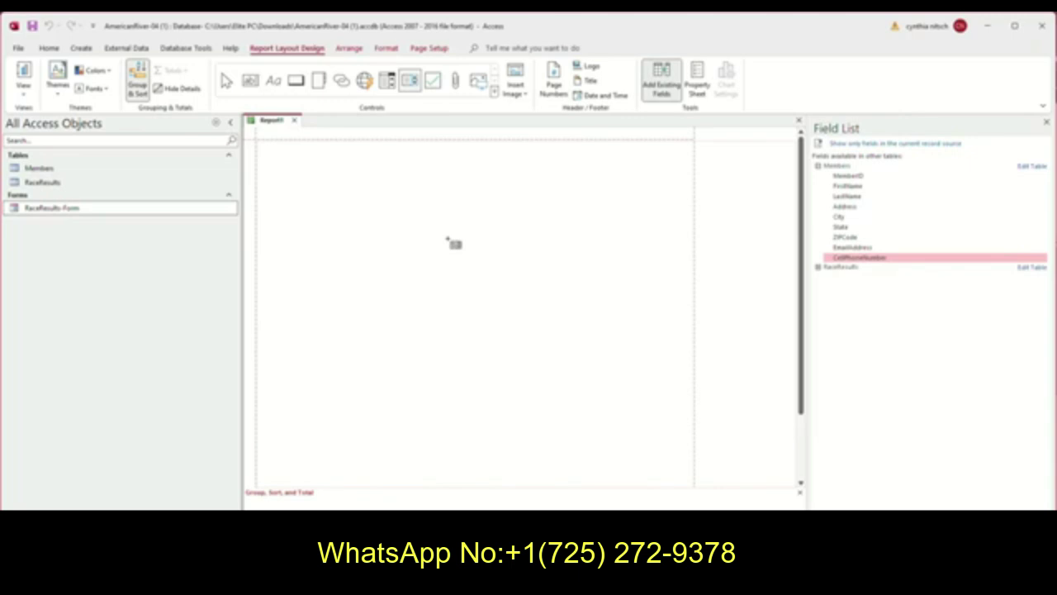
pyautogui.doubleClick(846, 176)
pyautogui.doubleClick(847, 186)
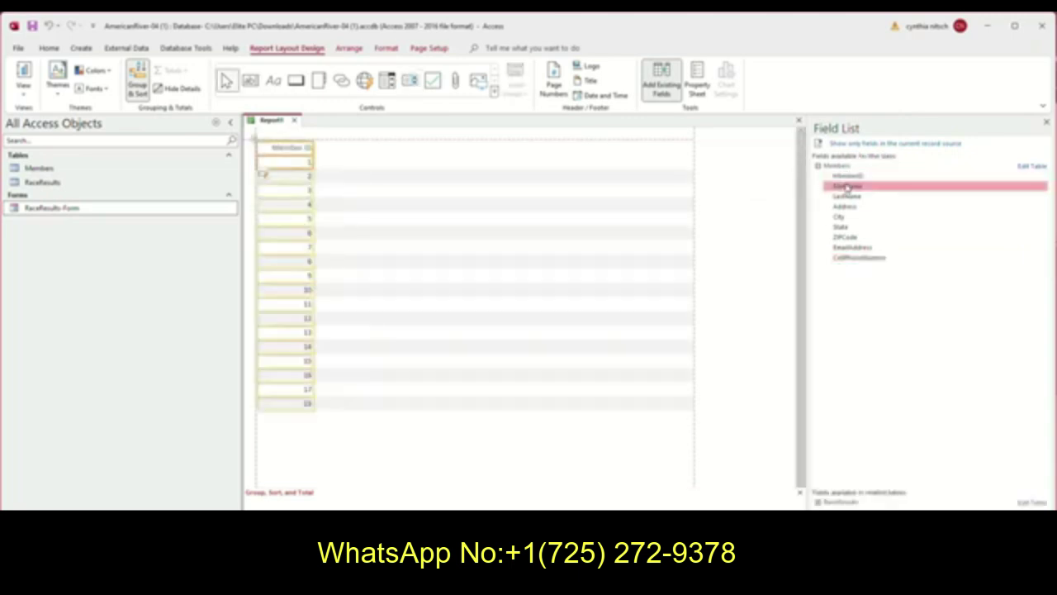
pyautogui.doubleClick(847, 196)
pyautogui.doubleClick(844, 207)
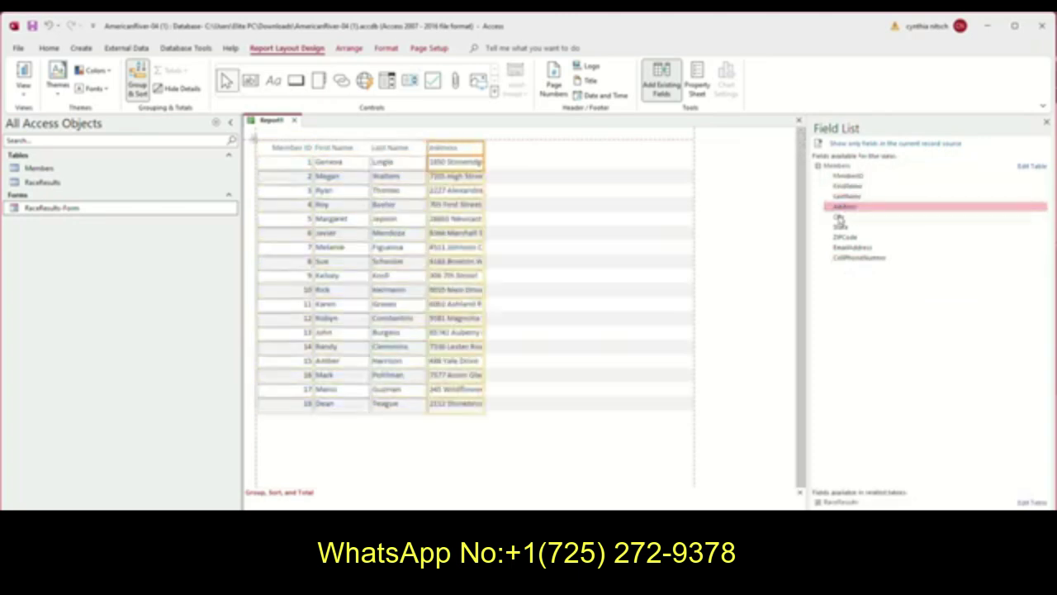
# Step: Add City, State, ZIPCode, EmailAddress and CellPhoneNumber to the report, and hide the field list and object list
pyautogui.doubleClick(841, 216)
pyautogui.doubleClick(841, 227)
pyautogui.doubleClick(842, 237)
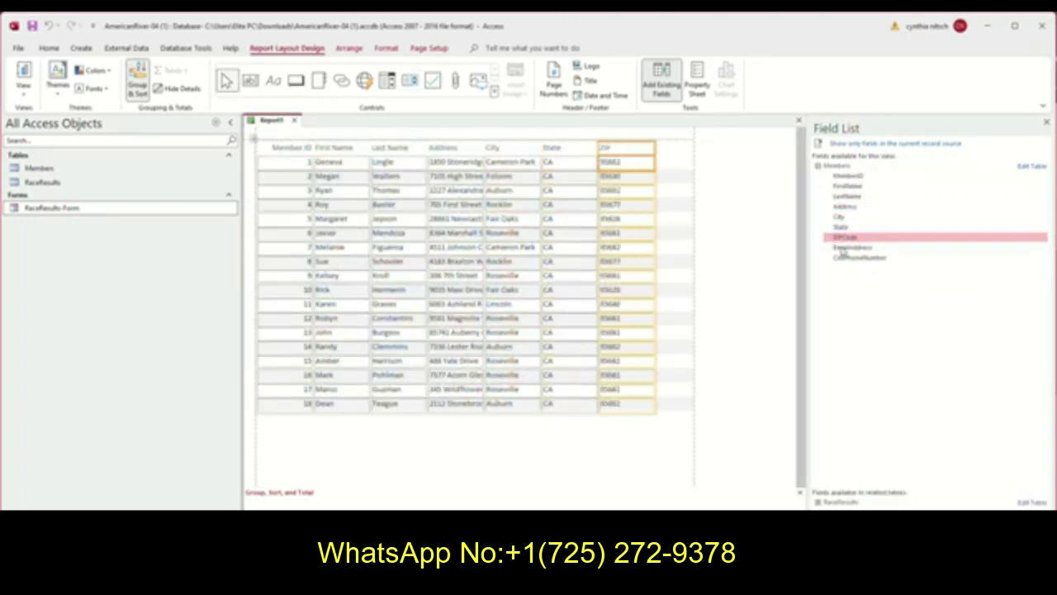
pyautogui.doubleClick(847, 248)
pyautogui.doubleClick(855, 258)
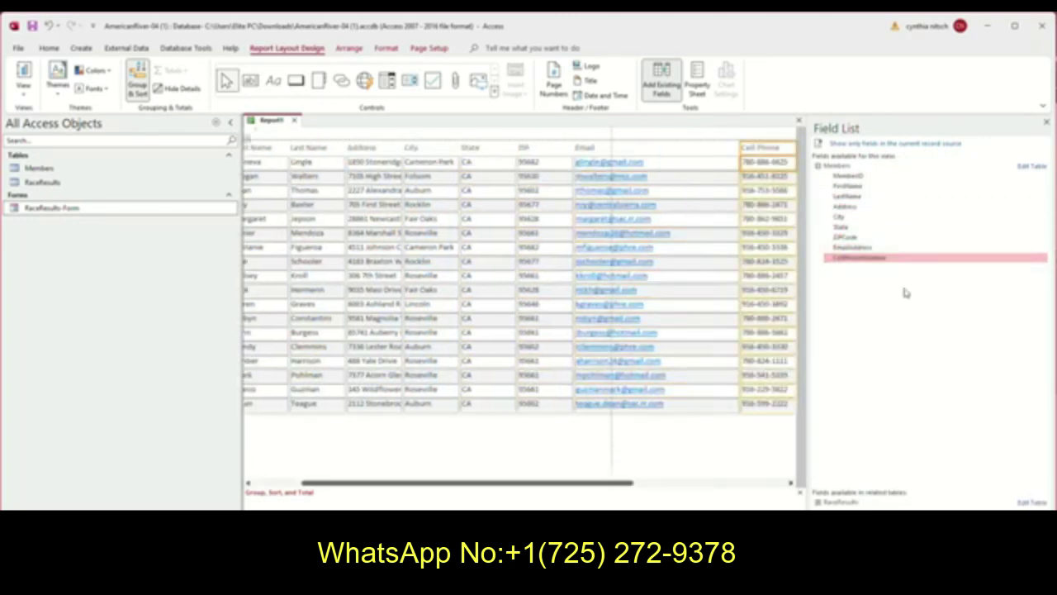
pyautogui.click(1046, 123)
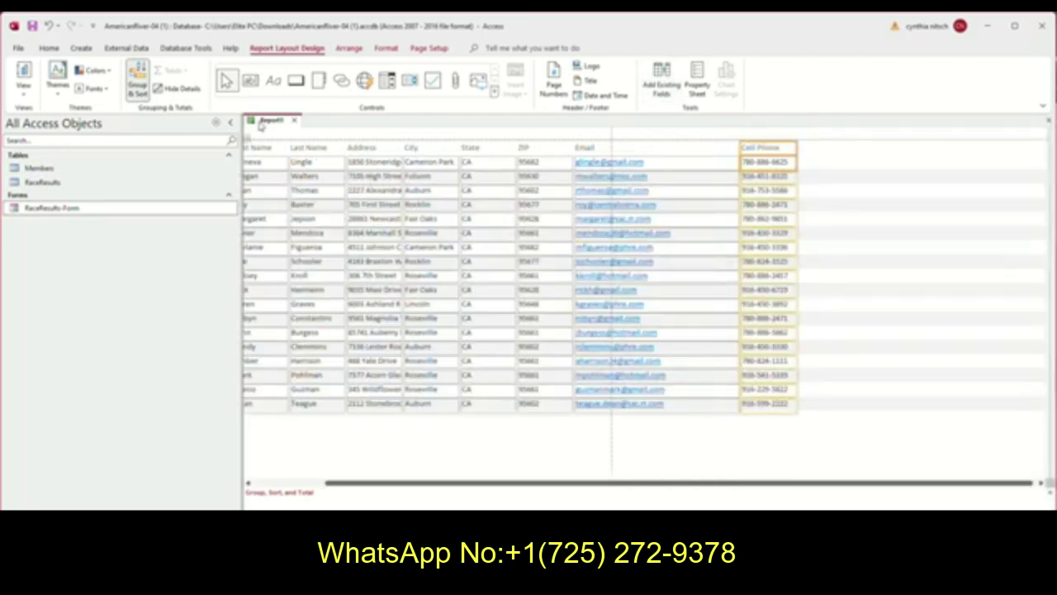
pyautogui.click(230, 123)
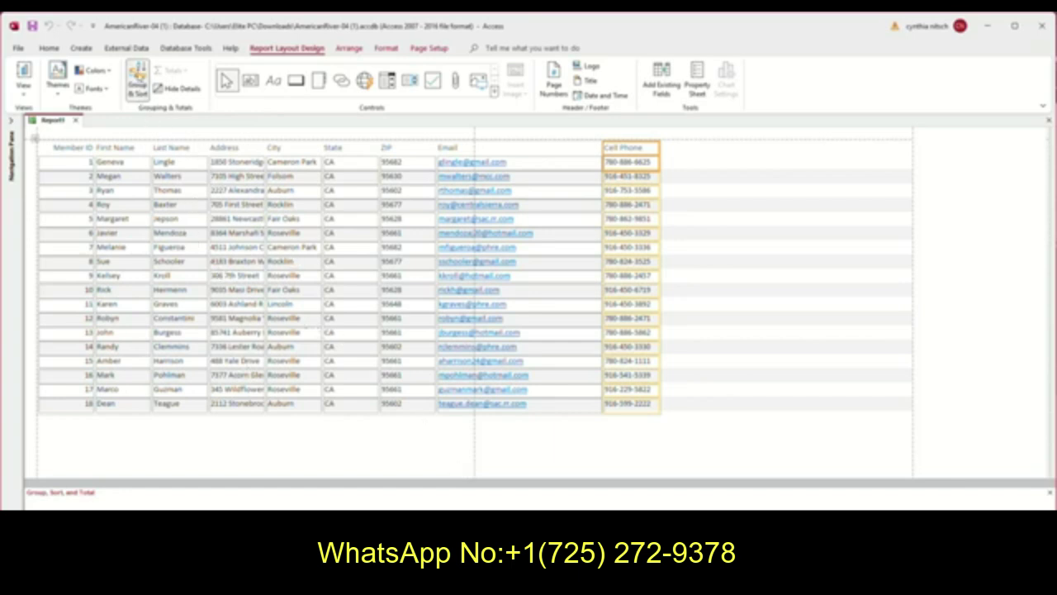
# Step: Group the report by City and sort the records within each group by LastName
pyautogui.click(137, 80)
pyautogui.click(62, 506)
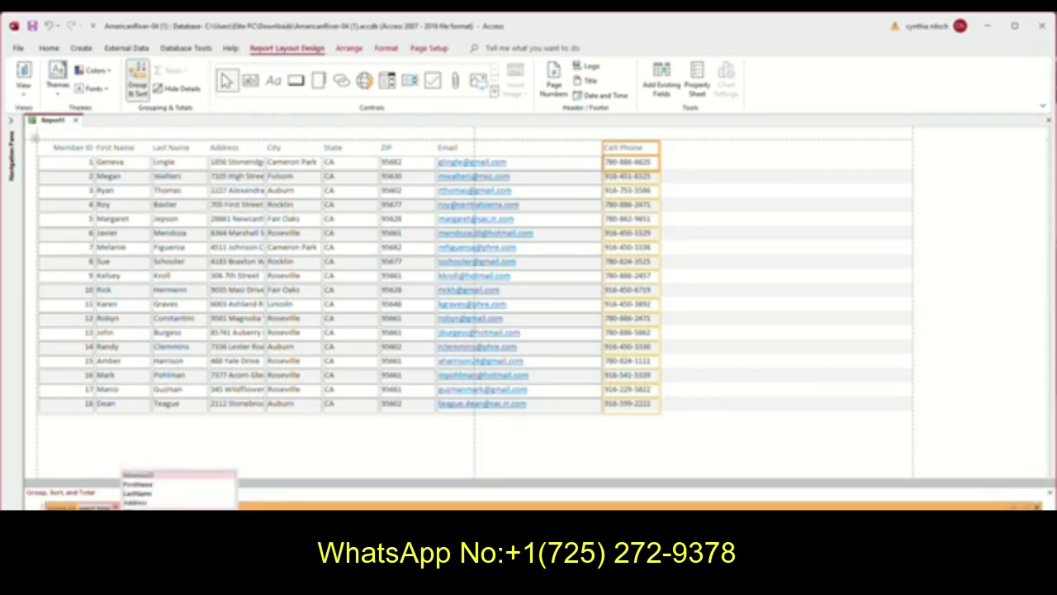
pyautogui.click(139, 504)
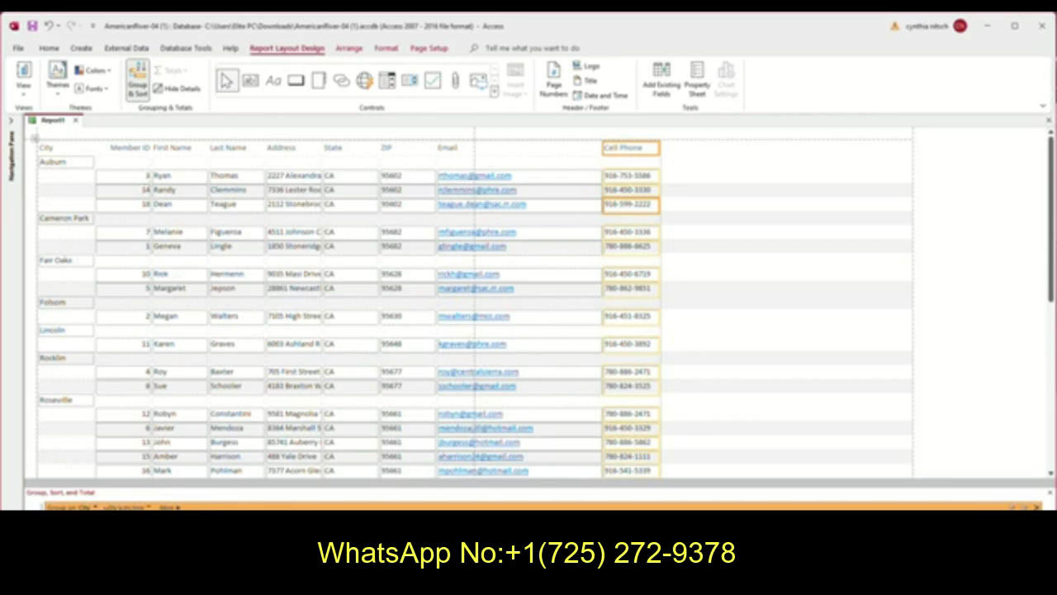
pyautogui.click(96, 507)
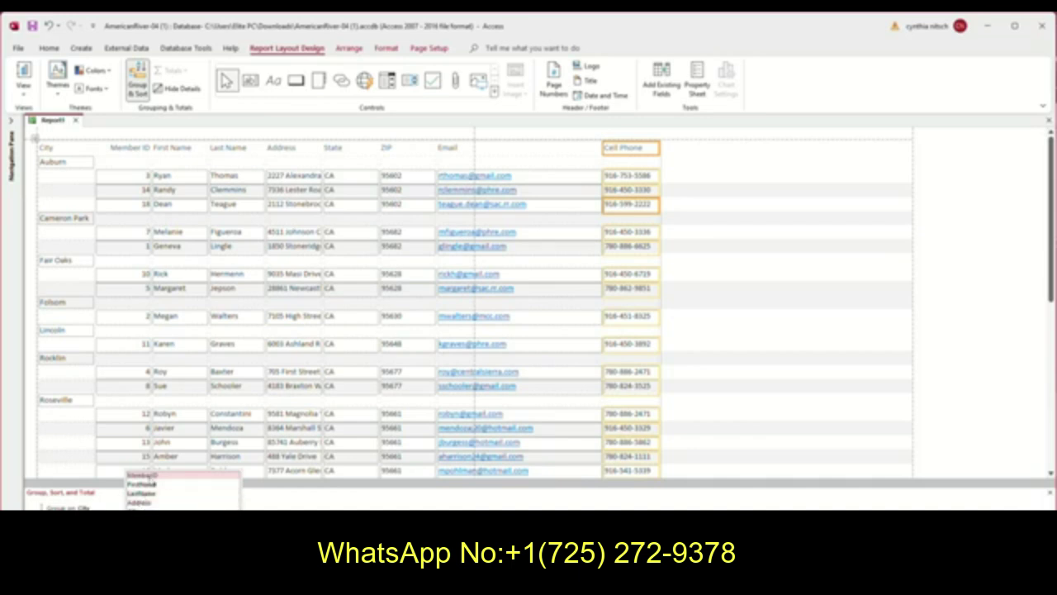
pyautogui.click(149, 494)
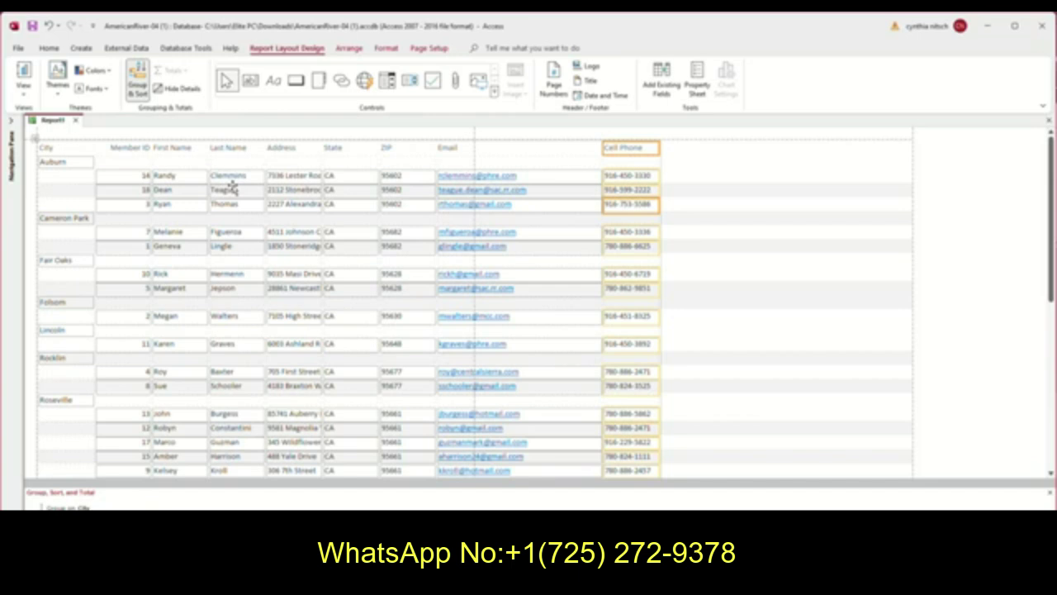
# Step: Set the report to landscape orientation with larger page margins and narrow the Email column slightly
pyautogui.click(428, 48)
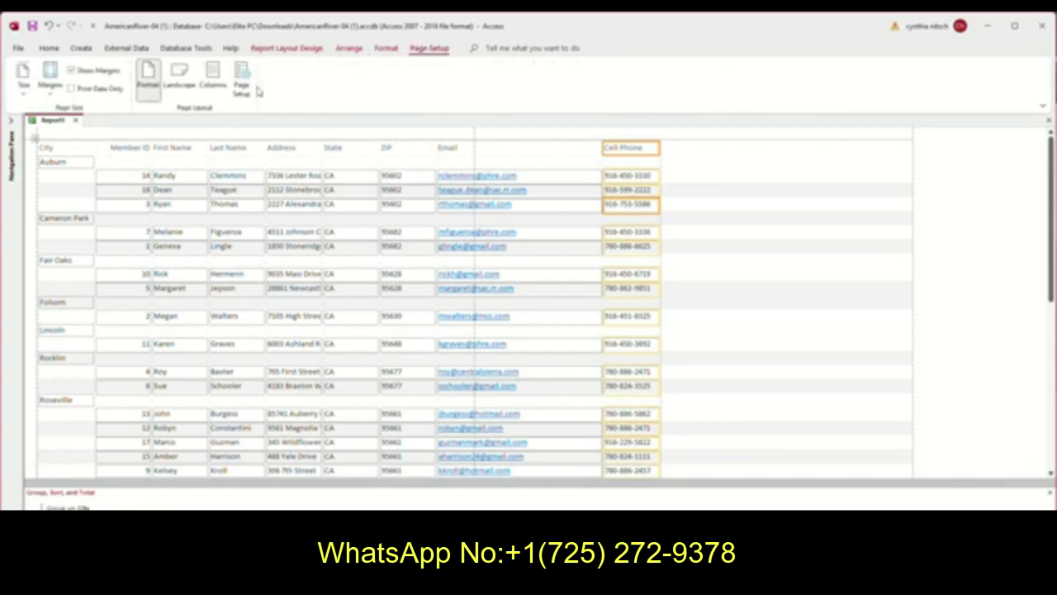
pyautogui.click(51, 86)
pyautogui.click(82, 124)
pyautogui.click(180, 79)
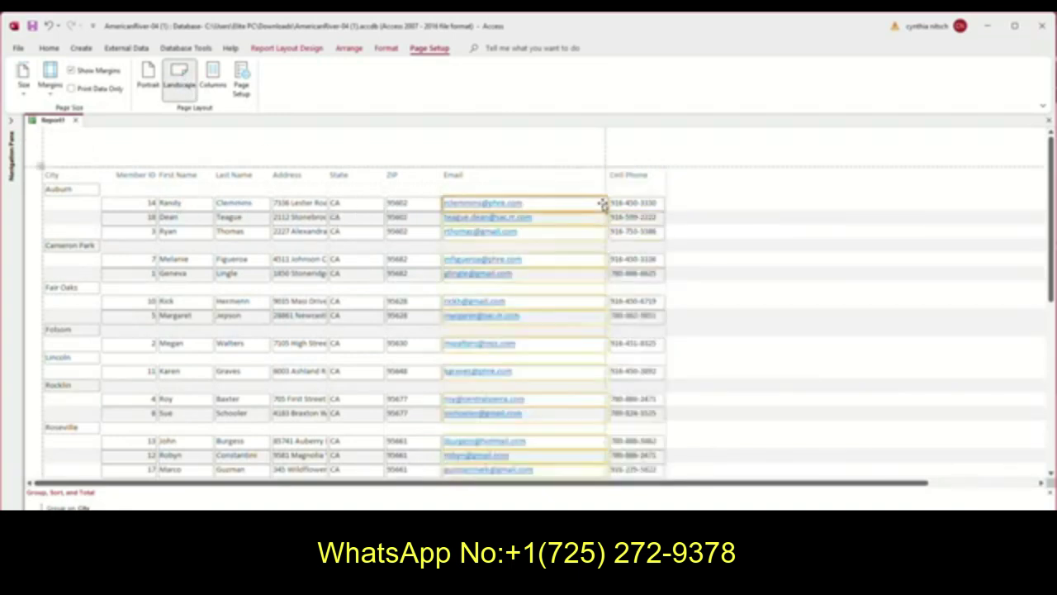
pyautogui.moveTo(603, 205); pyautogui.dragTo(588, 203)
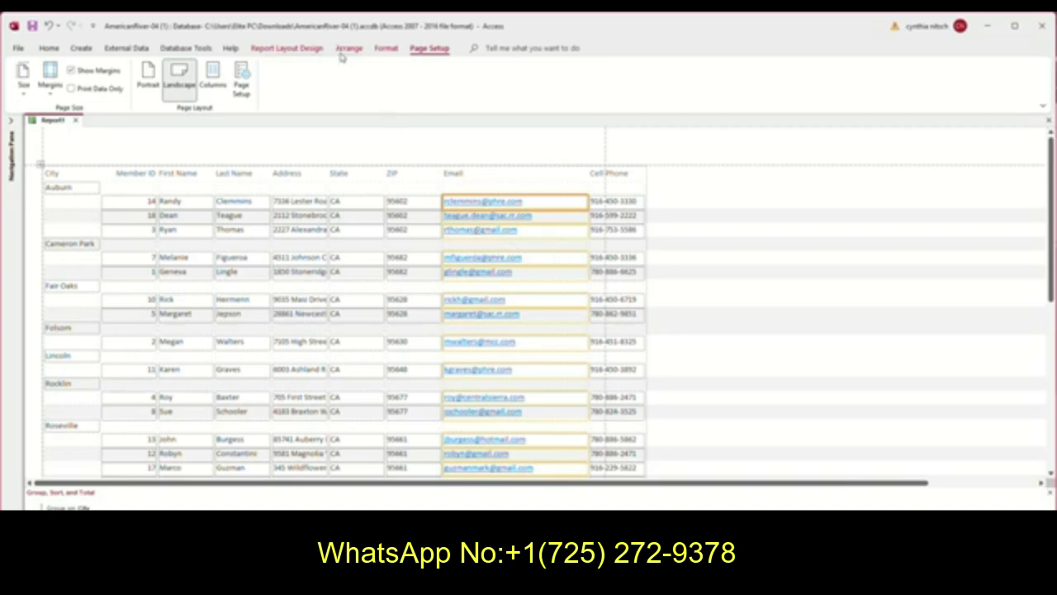
# Step: Add the report title List of Club Members and center its text
pyautogui.click(308, 50)
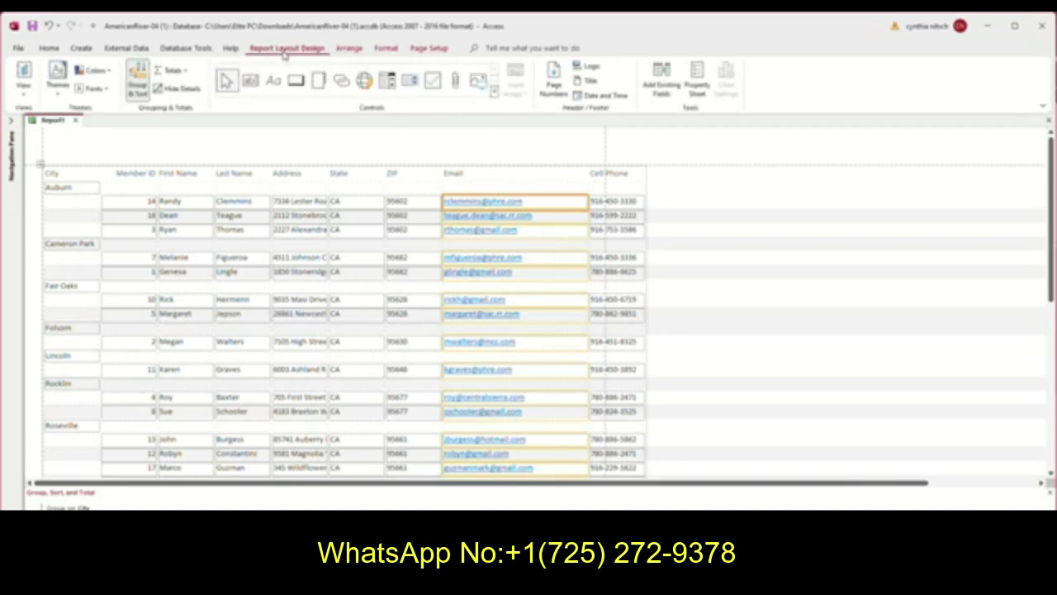
pyautogui.click(592, 79)
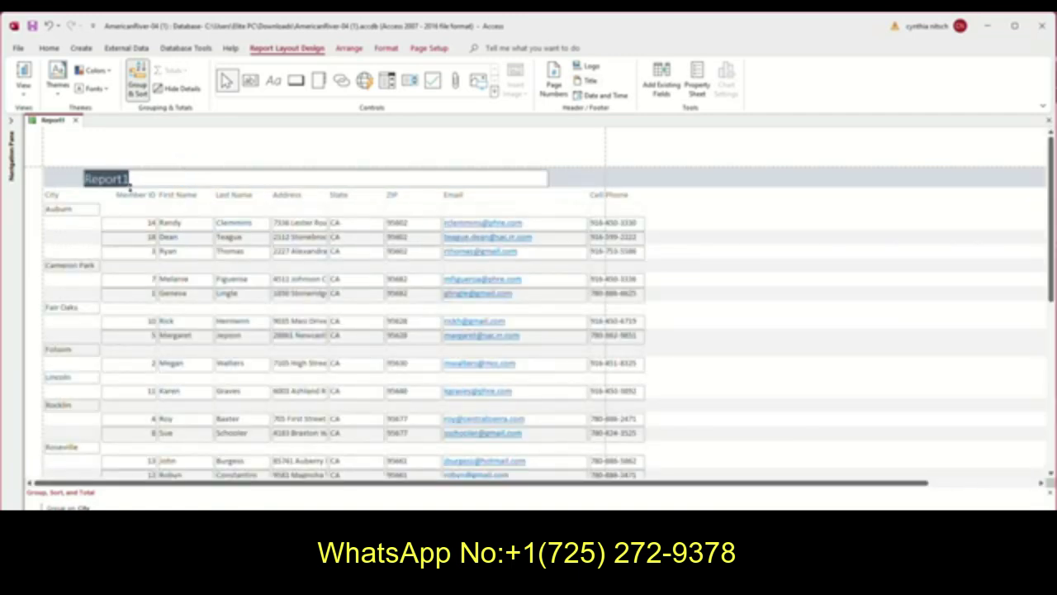
pyautogui.write('List of Club Members')
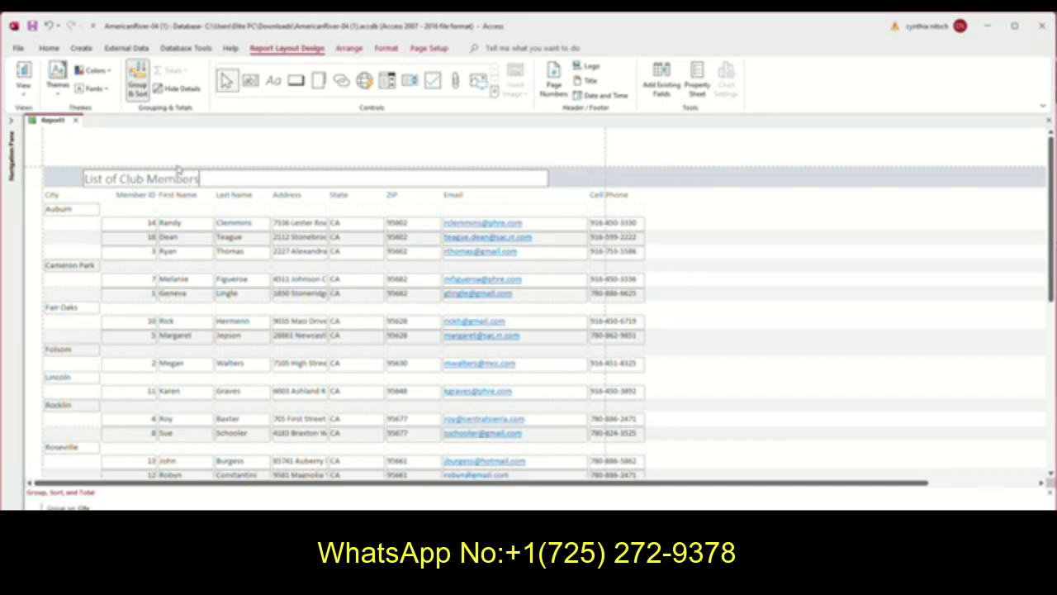
pyautogui.click(388, 48)
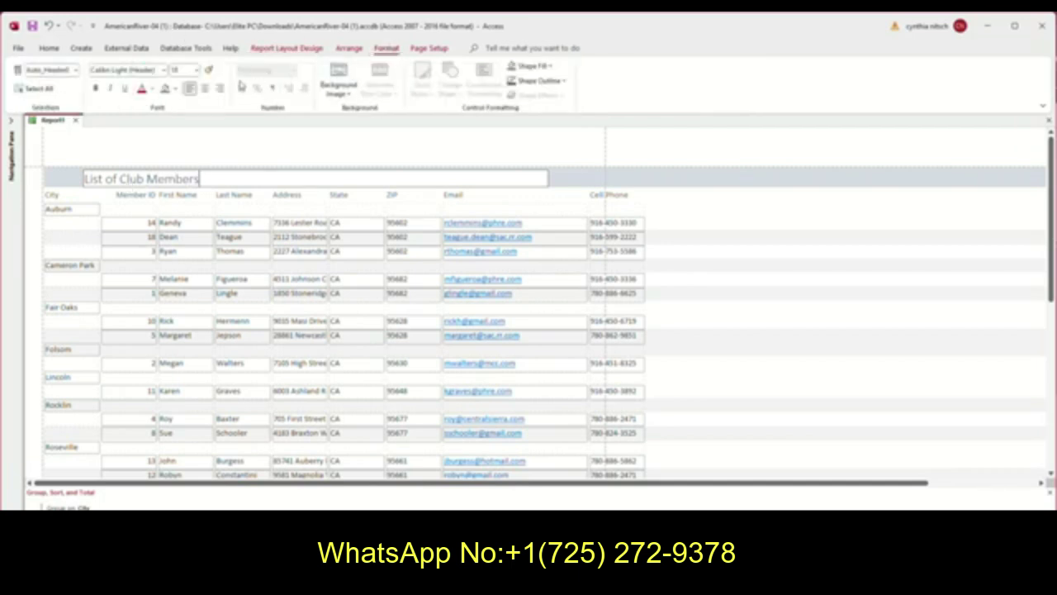
pyautogui.click(205, 88)
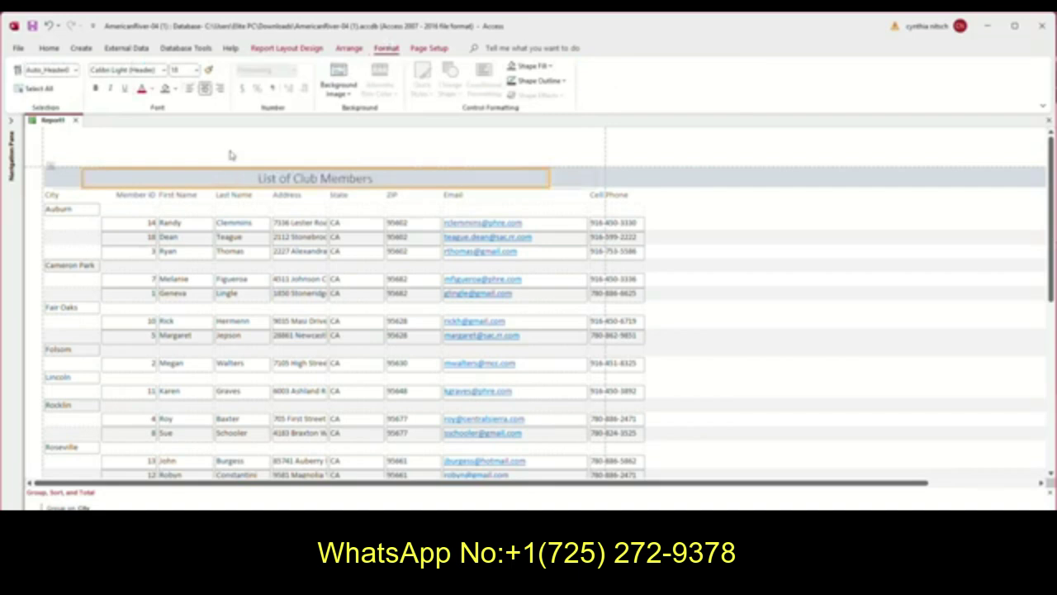
# Step: Insert page numbers in the Page N of M format in the report's page footer
pyautogui.click(311, 50)
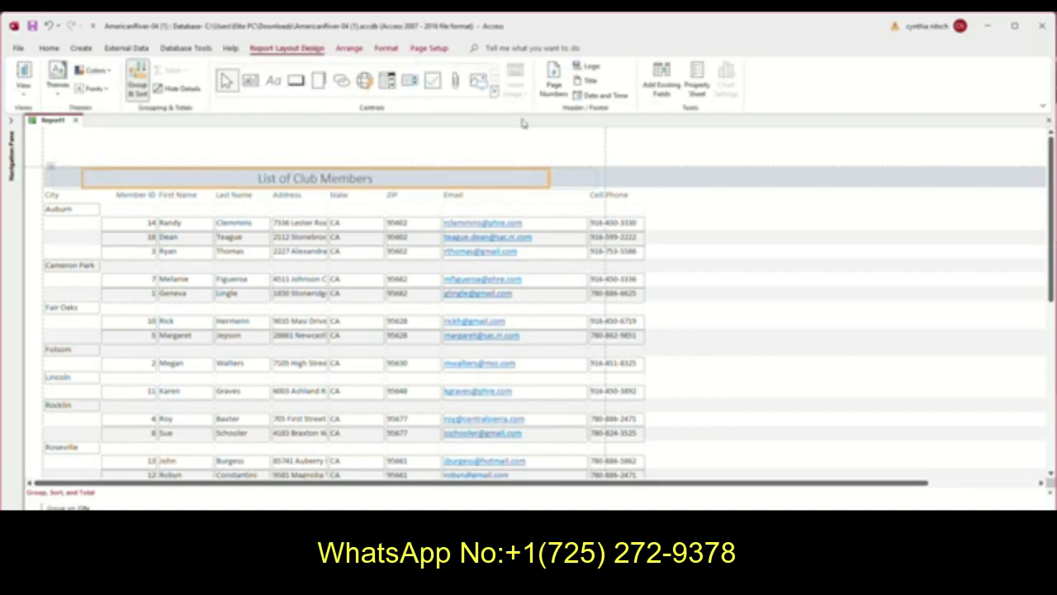
pyautogui.click(554, 80)
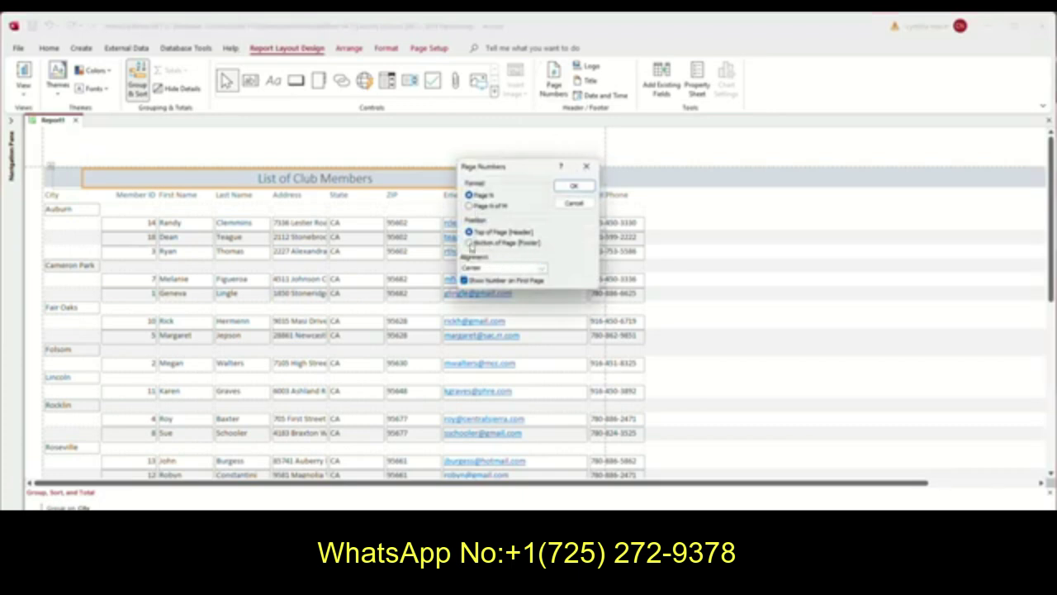
pyautogui.click(470, 243)
pyautogui.click(470, 205)
pyautogui.click(570, 187)
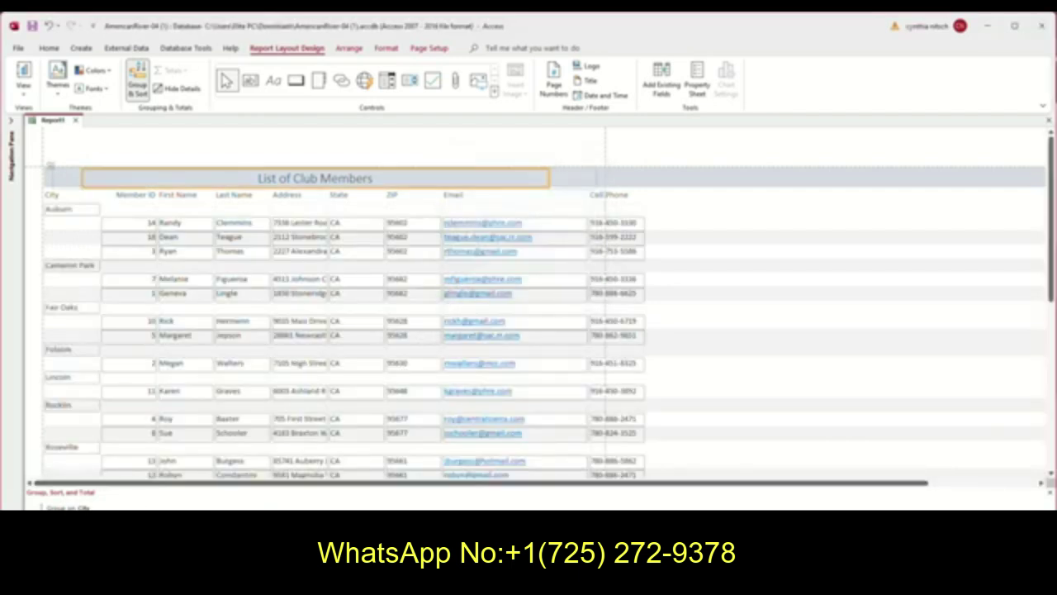
# Step: Check the report down to its footer in Report View and return to Layout View
pyautogui.rightClick(48, 122)
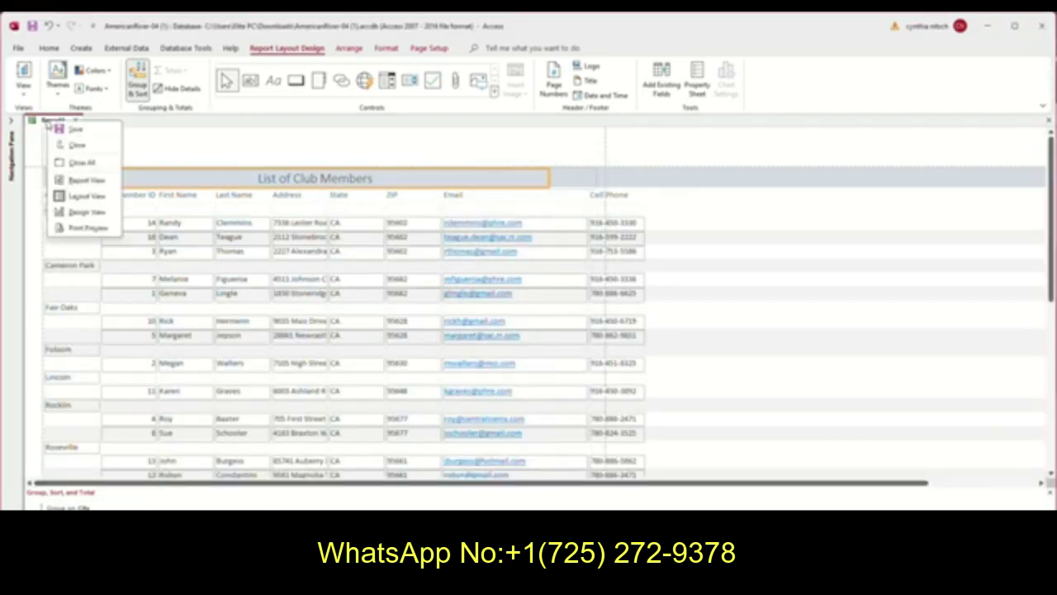
pyautogui.click(75, 179)
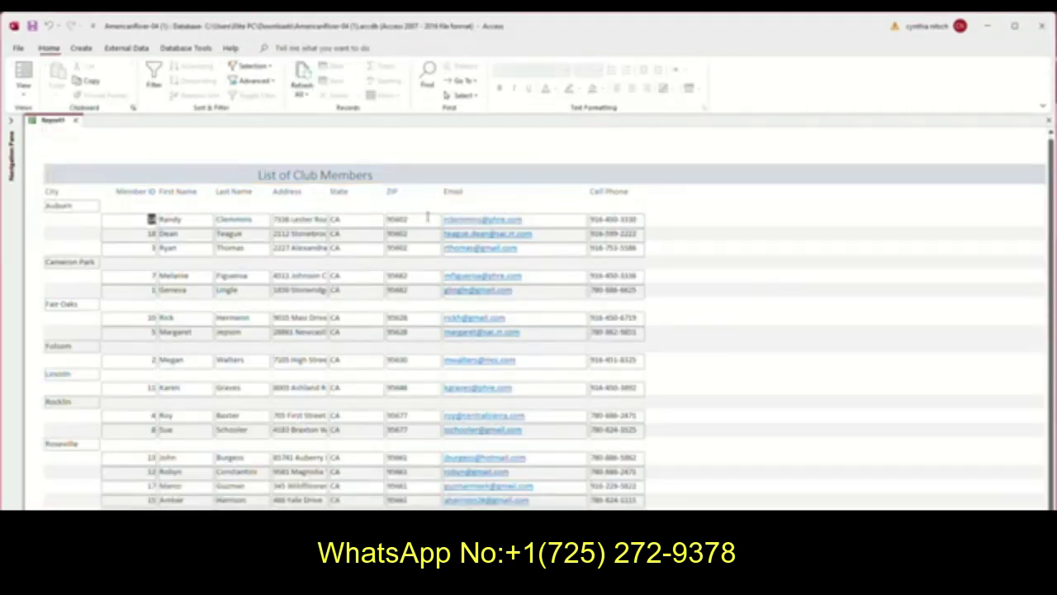
pyautogui.scroll(-3, 396, 337)
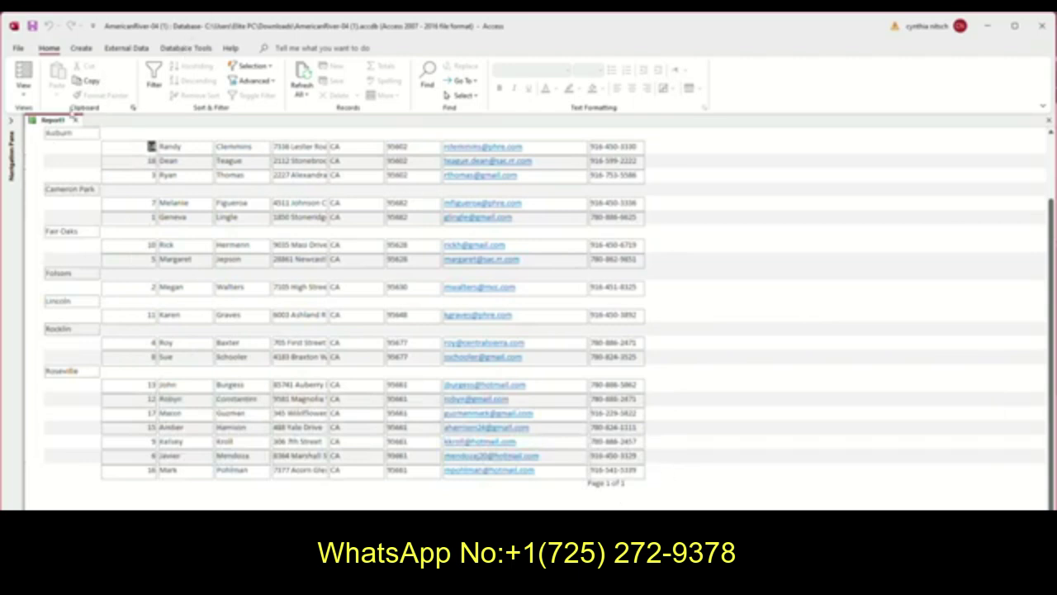
pyautogui.rightClick(52, 122)
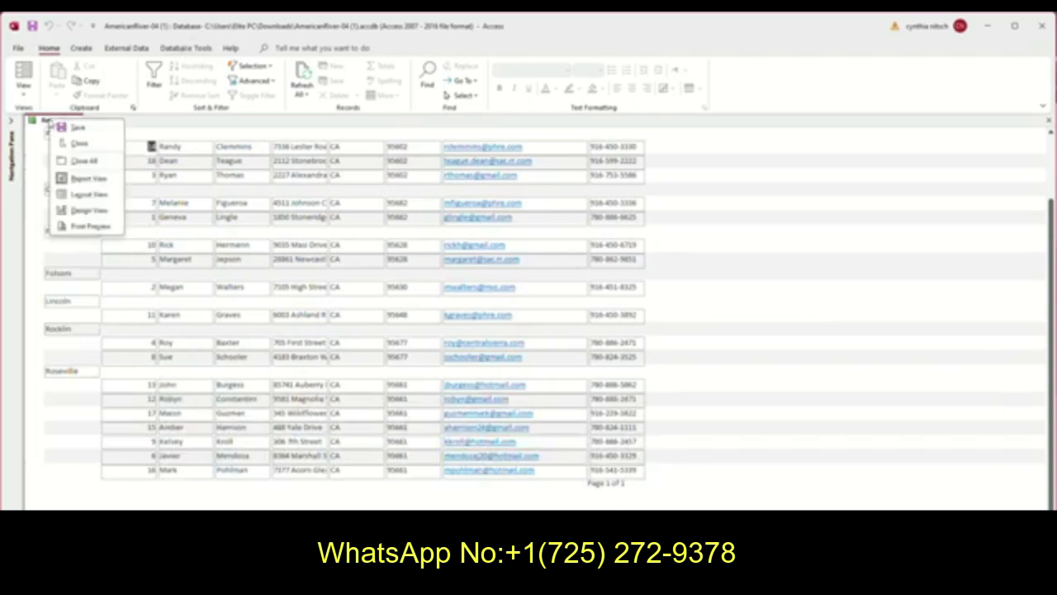
pyautogui.click(88, 194)
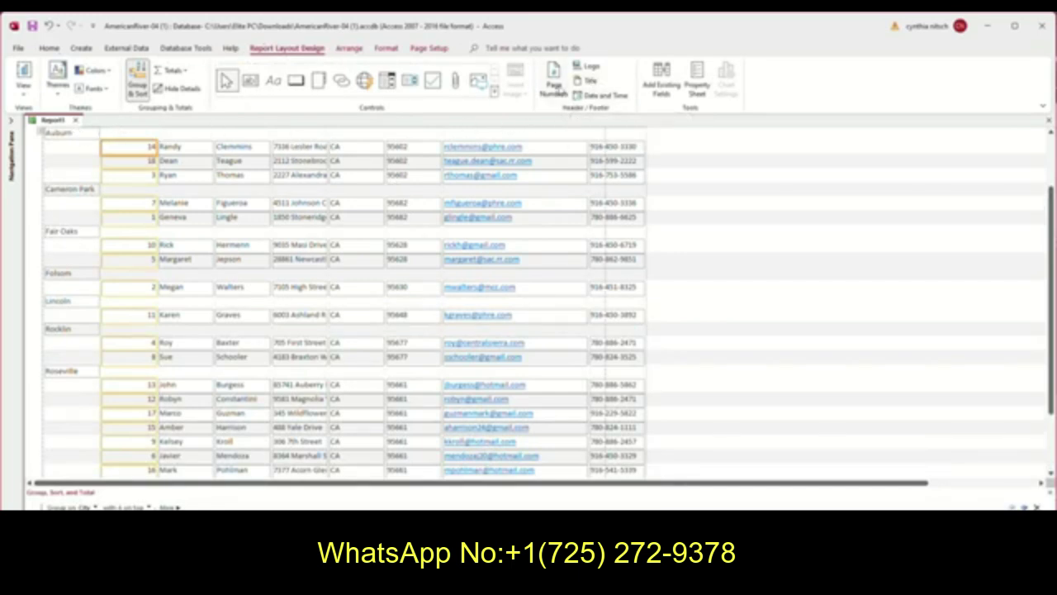
# Step: Insert Page N of M page numbers with Left alignment in the report's page footer
pyautogui.click(554, 86)
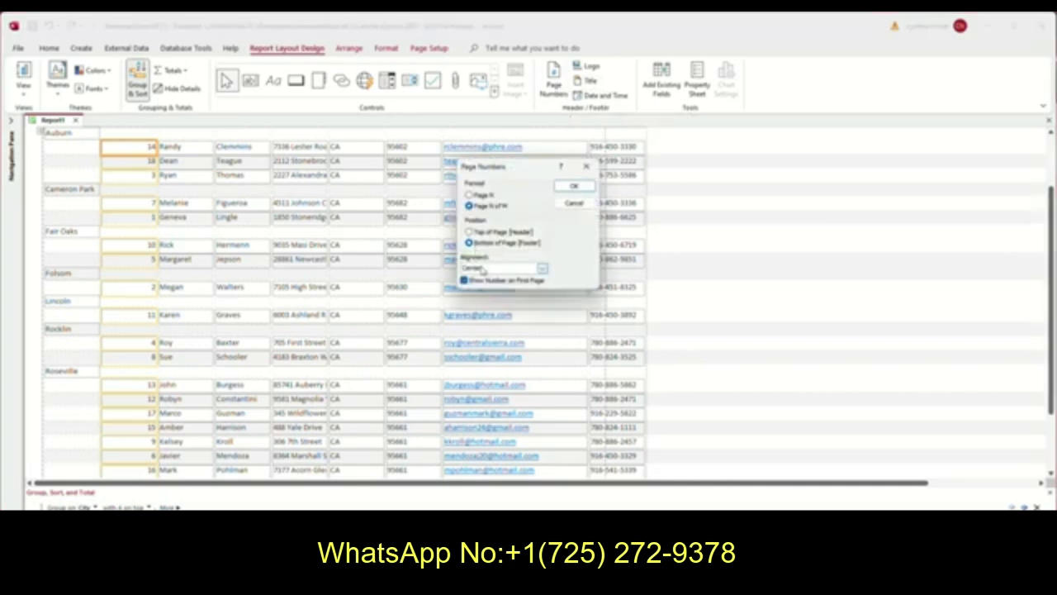
pyautogui.click(543, 268)
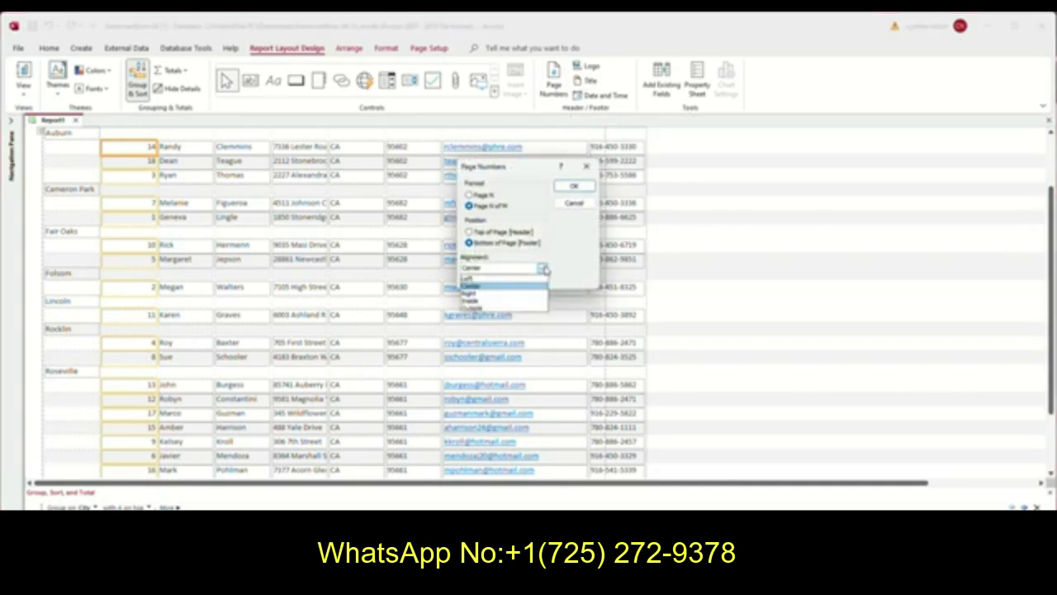
pyautogui.click(486, 278)
pyautogui.click(572, 189)
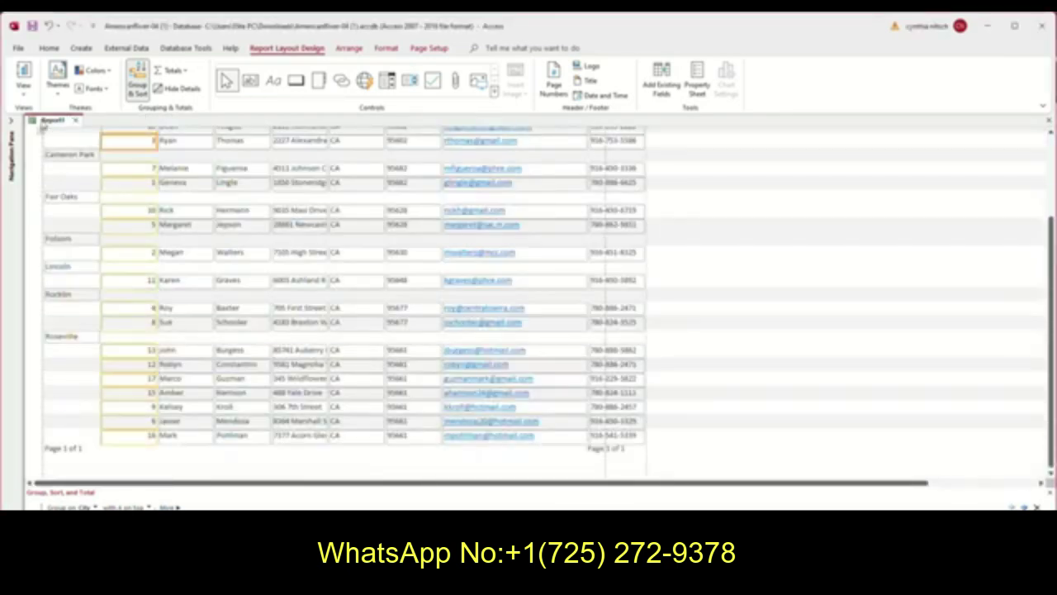
# Step: Review the report's footer page numbers and title header in Report View
pyautogui.rightClick(42, 123)
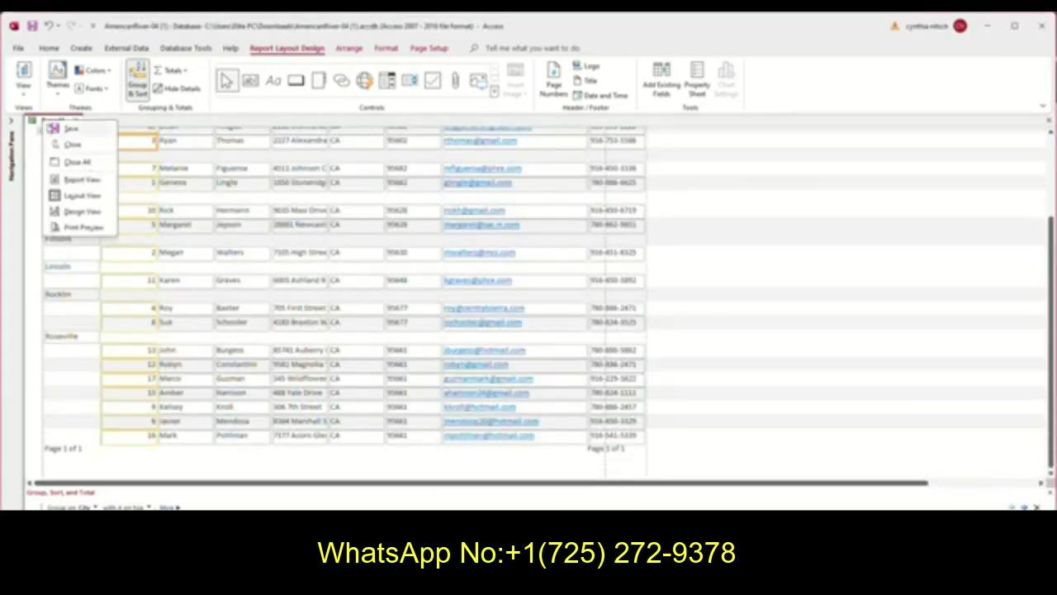
pyautogui.click(72, 180)
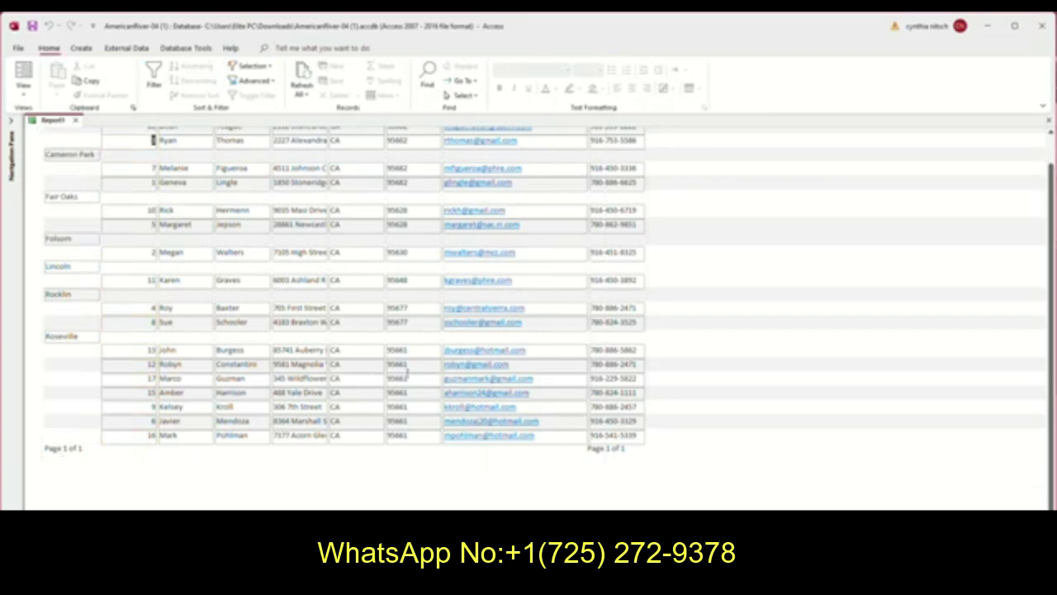
pyautogui.scroll(3, 281, 264)
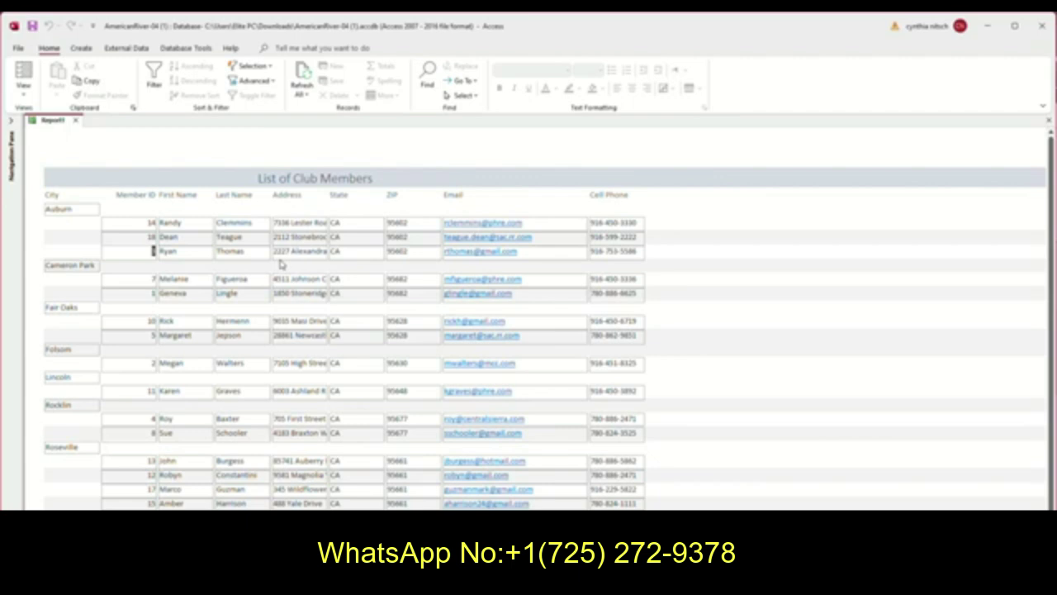
# Step: Close the report and save it under the name List of Club Members-Report
pyautogui.click(75, 121)
pyautogui.click(482, 332)
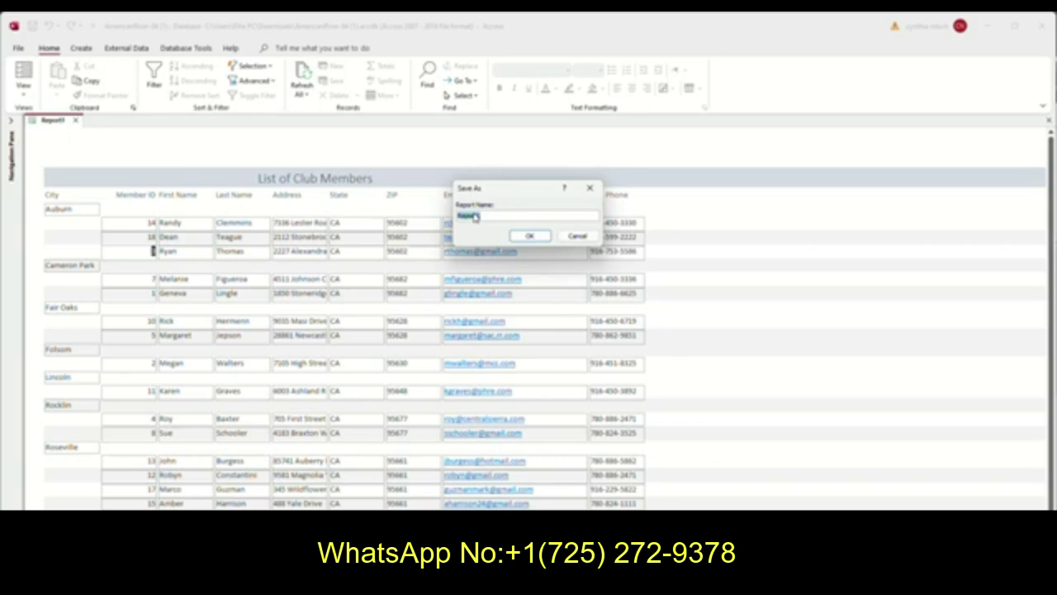
pyautogui.write('List of Club Members Report')
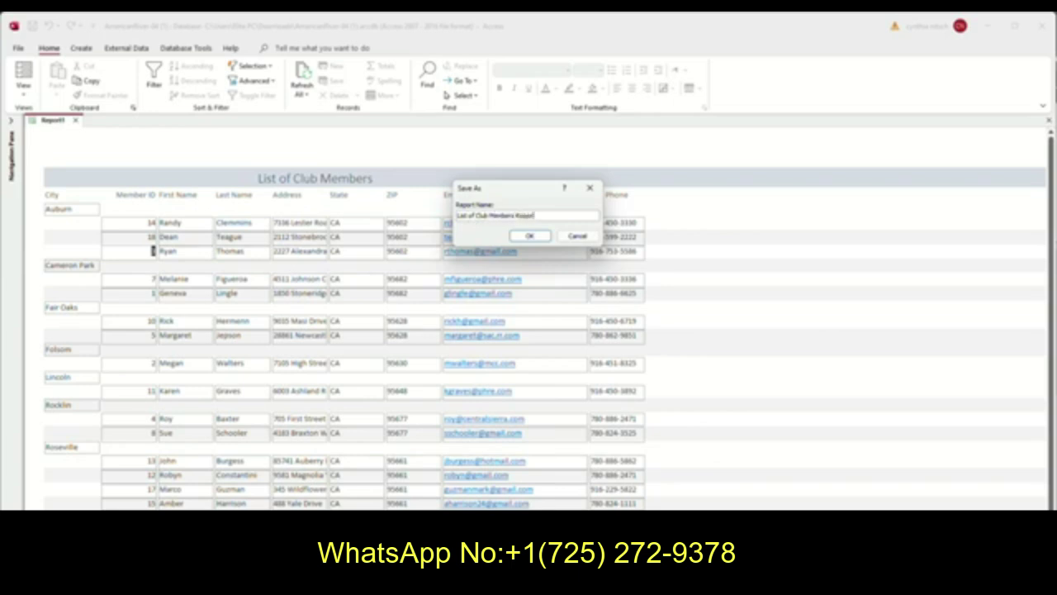
pyautogui.press('Return')
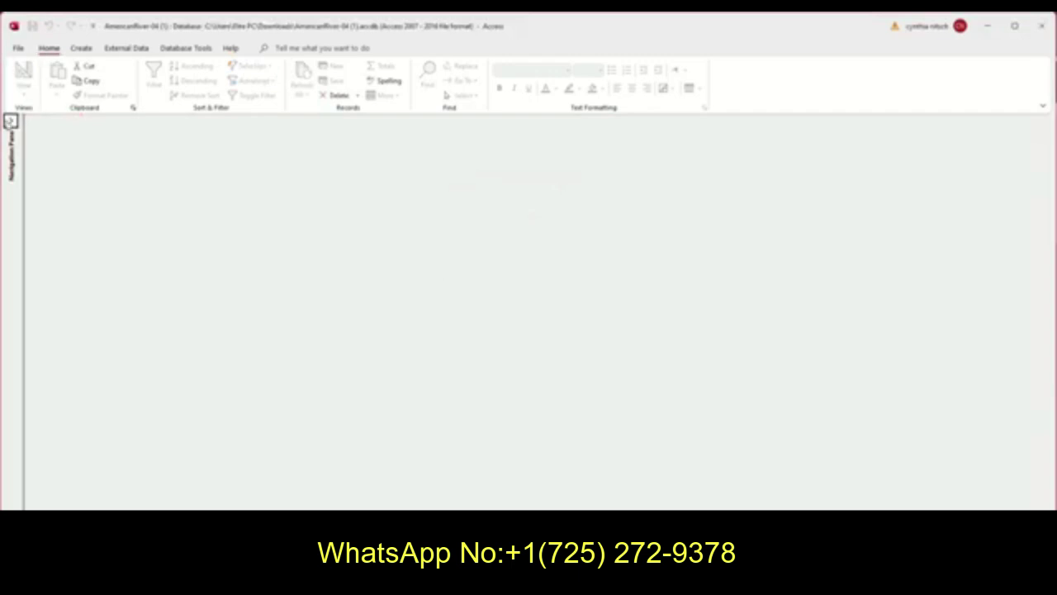
# Step: Show the database's object list and open the saved club members report and RaceResults-Form
pyautogui.click(11, 120)
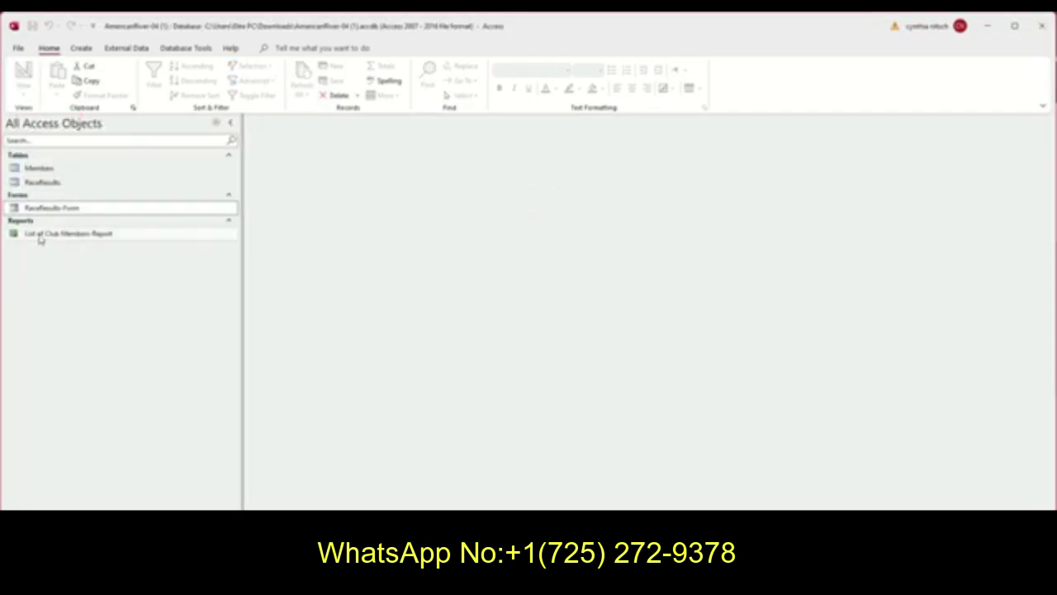
pyautogui.doubleClick(38, 235)
pyautogui.doubleClick(57, 211)
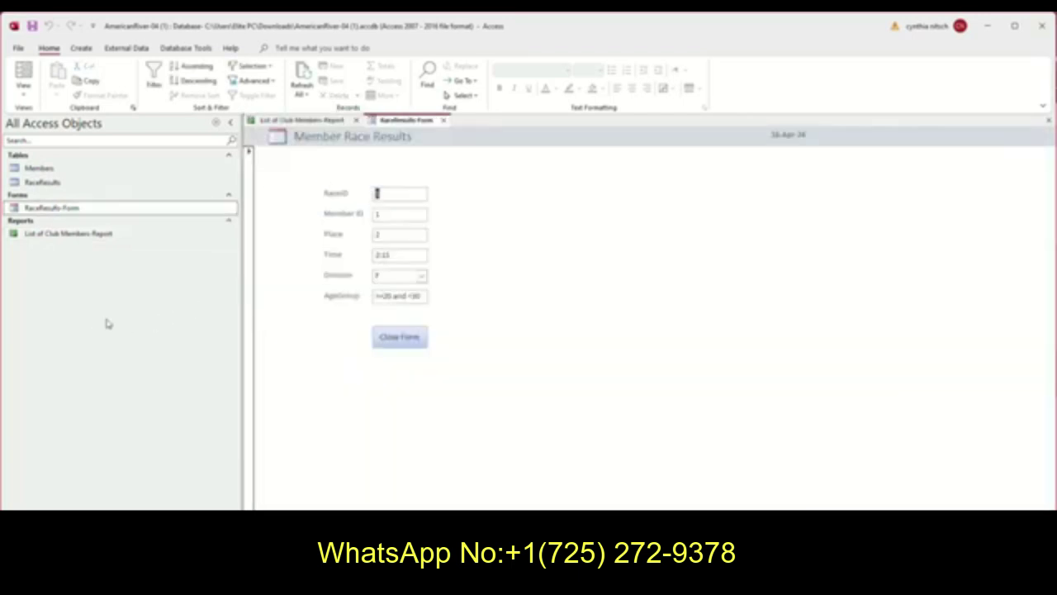